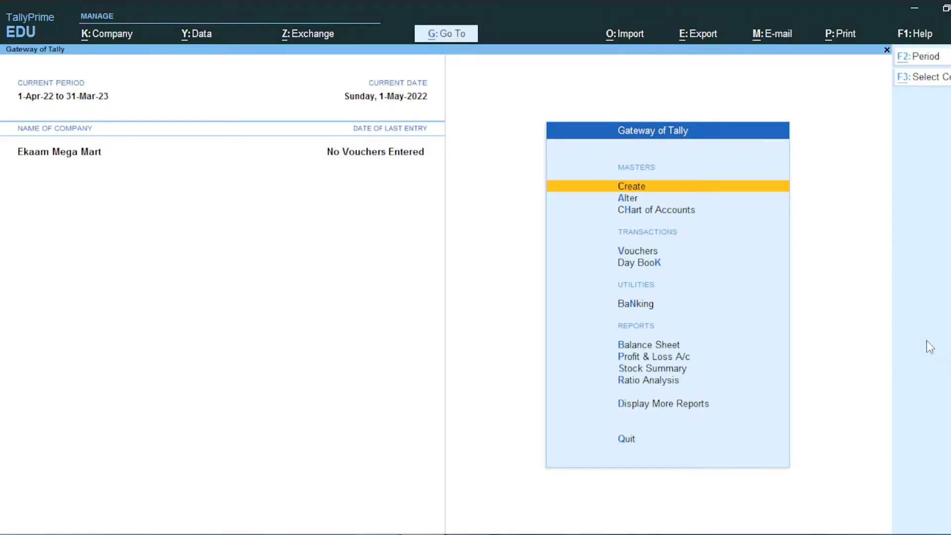
{"action": "key", "text": "alt+Tab"}
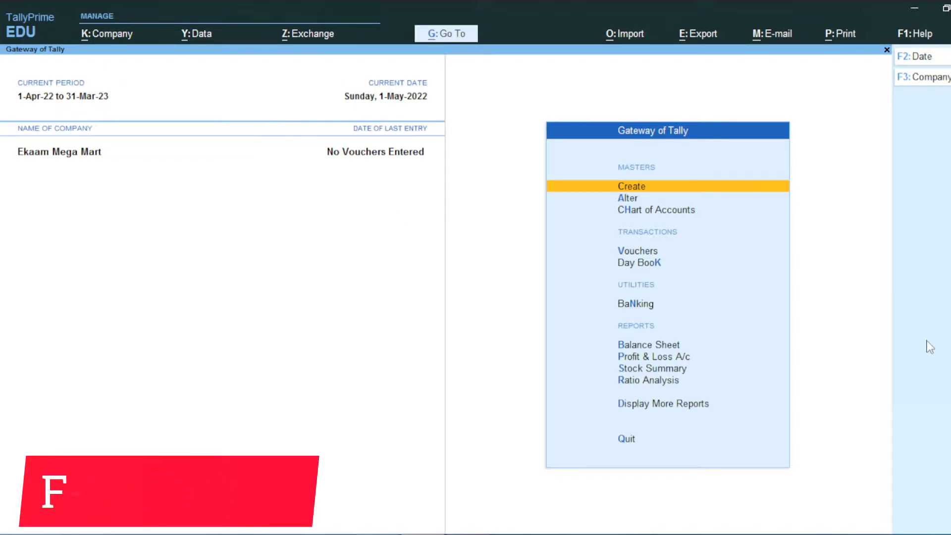
In the company features of Ekaam Mega Mart, set Enable Tax Deducted at Source (TDS) to Yes and save.
{"action": "key", "text": "F11"}
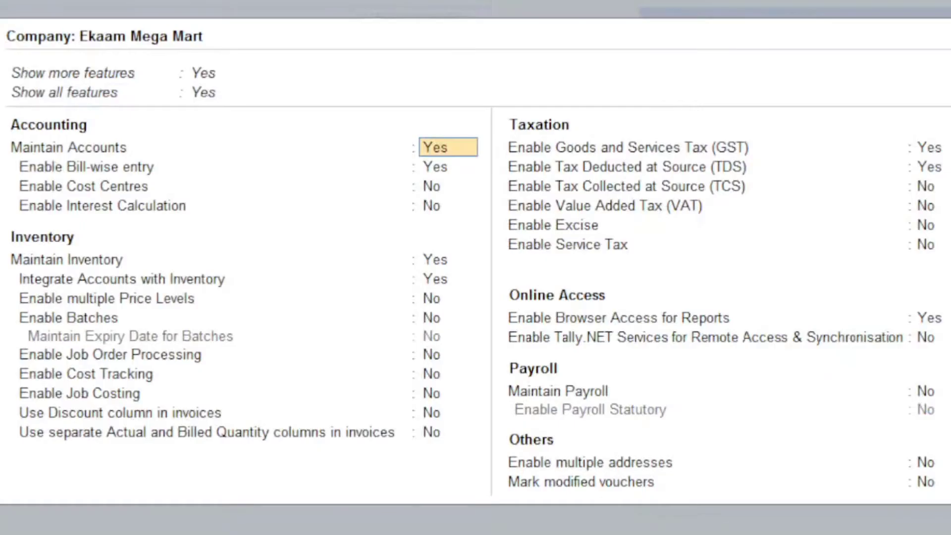
{"action": "key", "text": "Return"}
{"action": "key", "text": "Return"}
{"action": "key", "text": "Return"}
{"action": "key", "text": "Return"}
{"action": "key", "text": "Return"}
{"action": "key", "text": "Return"}
{"action": "key", "text": "Return"}
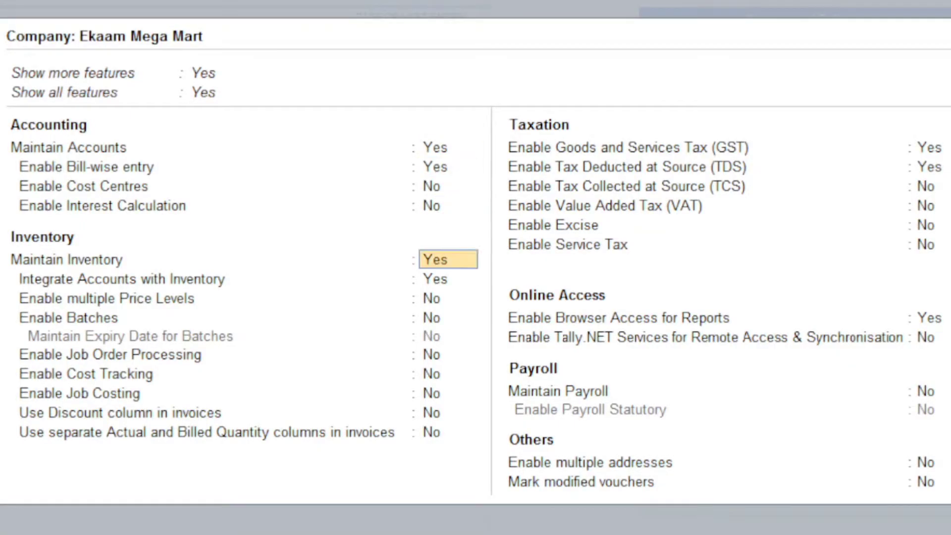
{"action": "key", "text": "Return"}
{"action": "key", "text": "Return"}
{"action": "key", "text": "Return"}
{"action": "key", "text": "Return"}
{"action": "key", "text": "Return"}
{"action": "key", "text": "Return"}
{"action": "key", "text": "Return"}
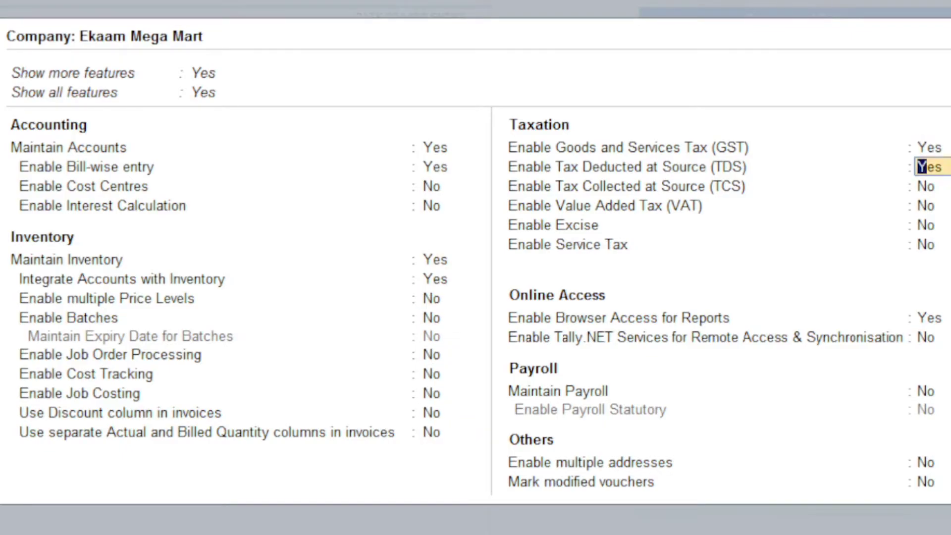
{"action": "type", "text": "Y"}
{"action": "key", "text": "Return"}
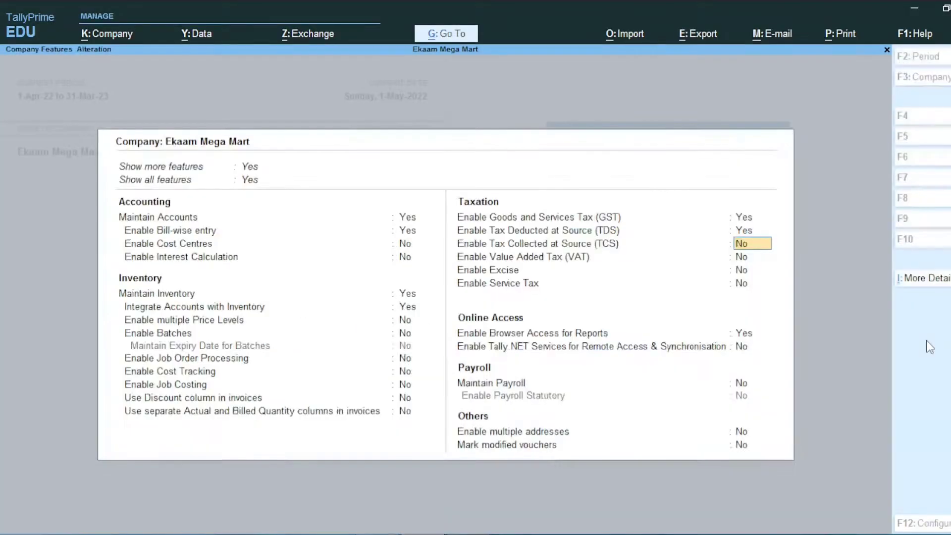
{"action": "key", "text": "ctrl"}
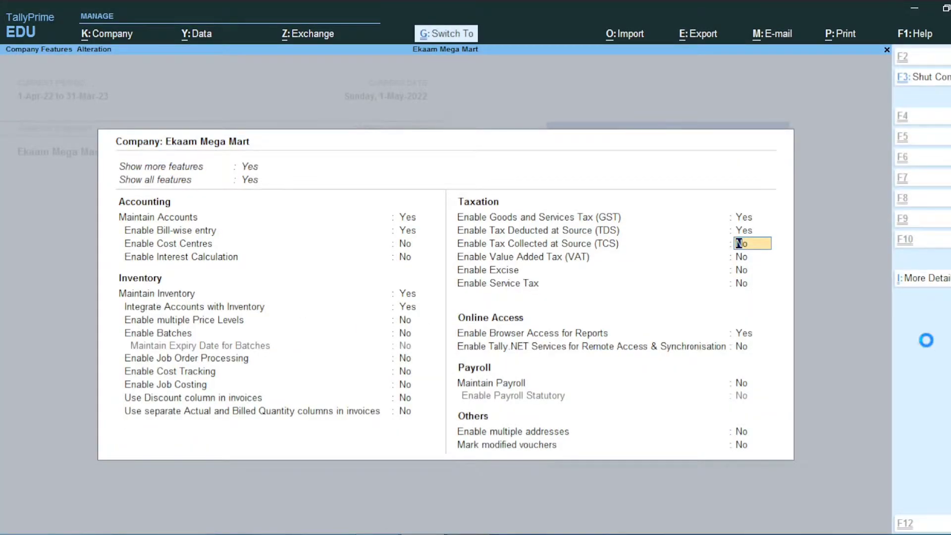
{"action": "key", "text": "ctrl+a"}
Start a new journal voucher and set its date to 1 May 2022.
{"action": "key", "text": "Down"}
{"action": "key", "text": "Down"}
{"action": "key", "text": "Down"}
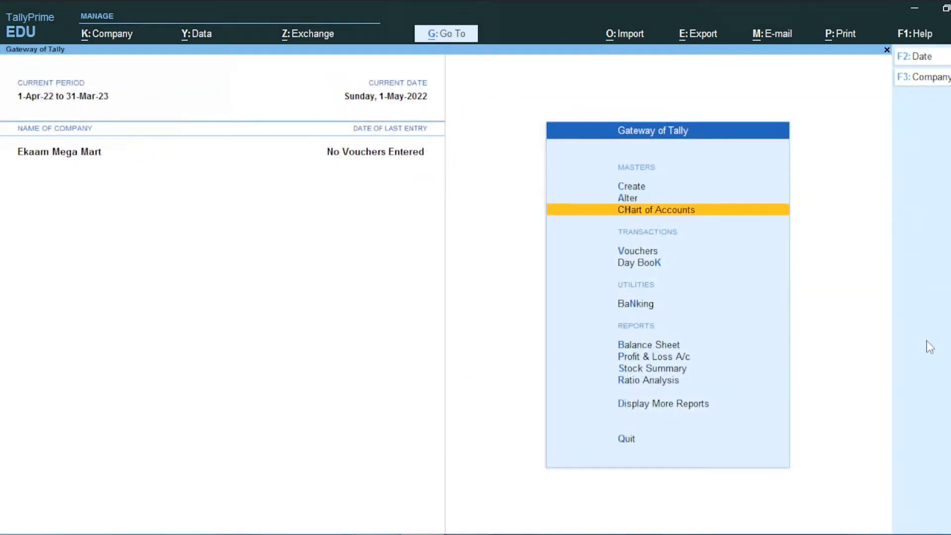
{"action": "key", "text": "Return"}
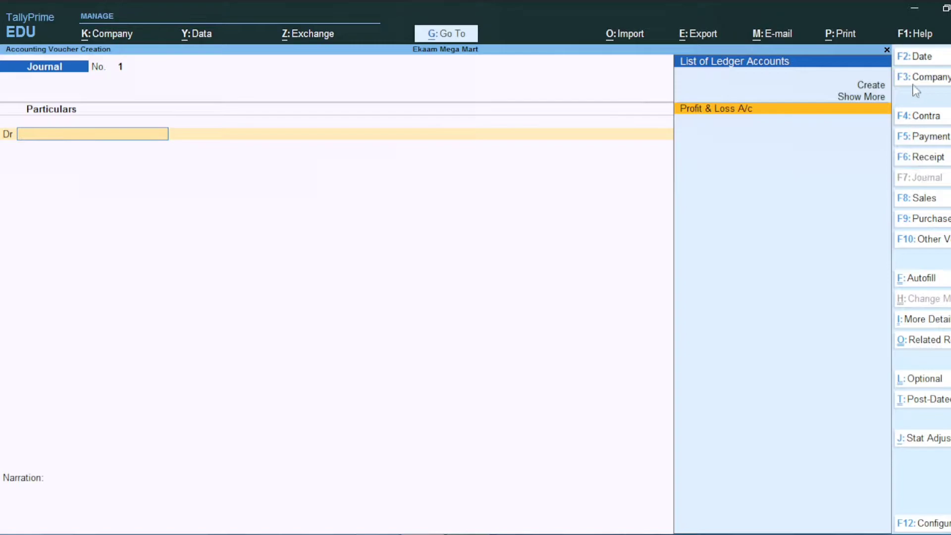
{"action": "left_click", "coordinate": [918, 62]}
{"action": "type", "text": "1.5"}
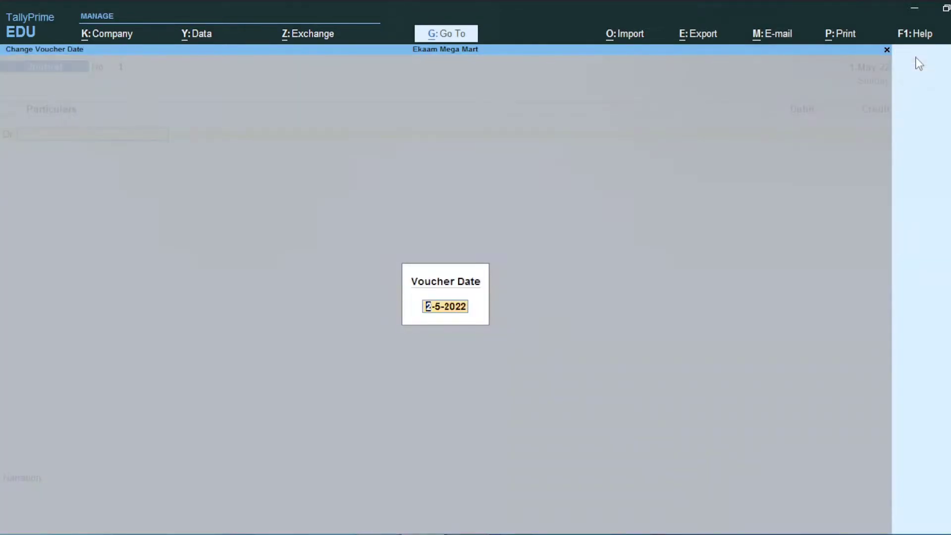
{"action": "key", "text": "Return"}
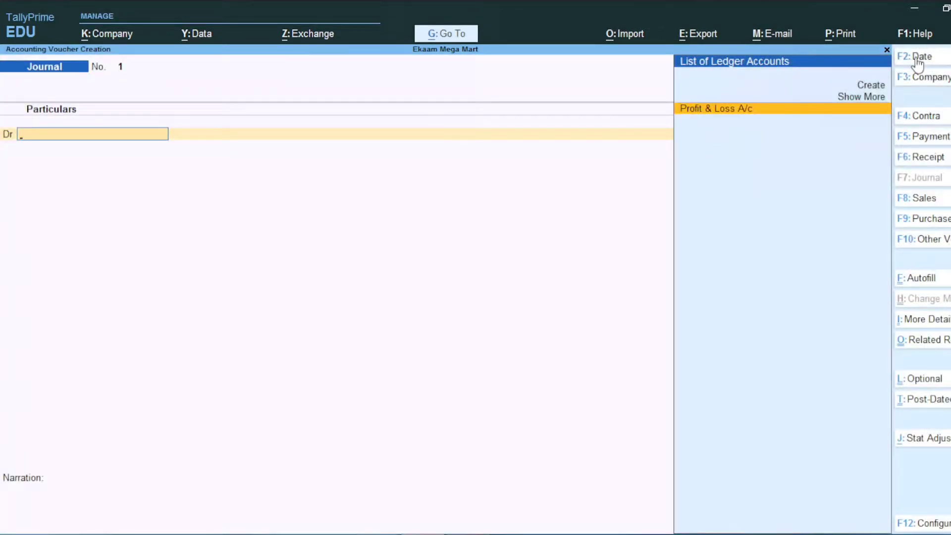
Create a ledger named COMMISSION under Indirect Expenses for the voucher's debit entry.
{"action": "key", "text": "alt+c"}
{"action": "type", "text": "CO"}
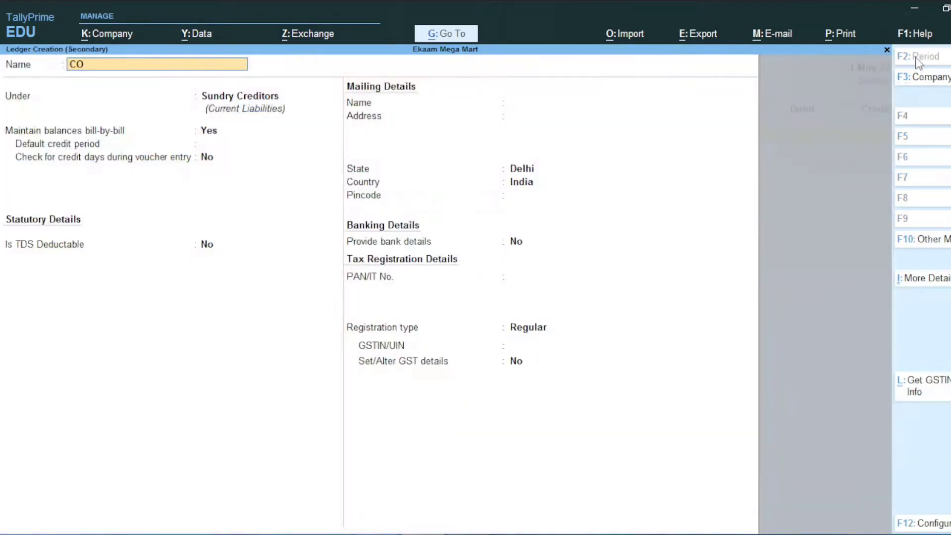
{"action": "type", "text": "MMISSION"}
{"action": "key", "text": "Return"}
{"action": "type", "text": "IND"}
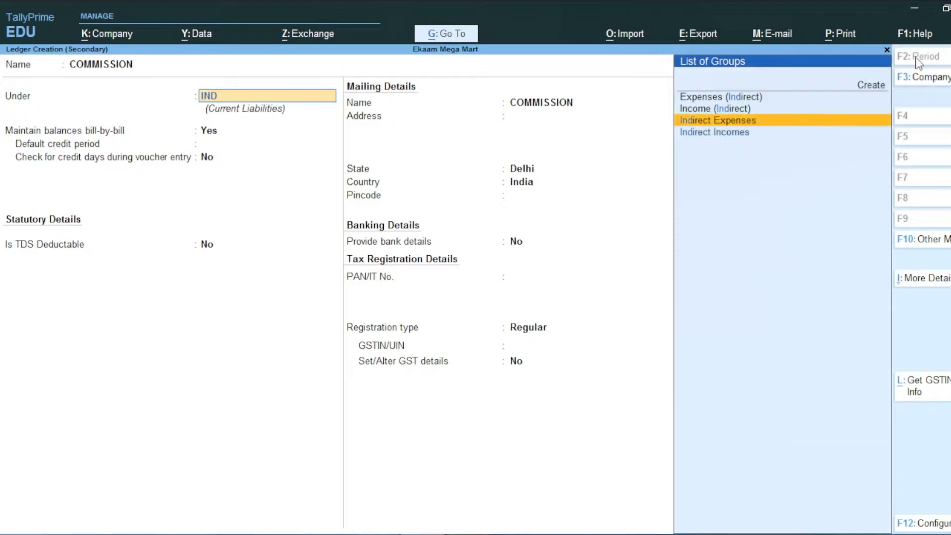
{"action": "key", "text": "Return"}
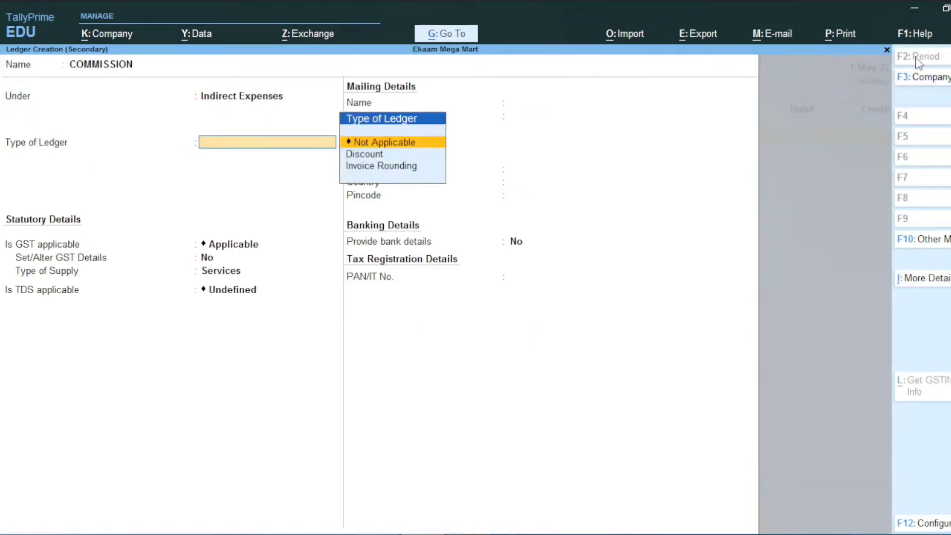
Accept Not Applicable as the ledger type and Services as the type of supply, and set TDS applicability to Applicable.
{"action": "key", "text": "Return"}
{"action": "key", "text": "Return"}
{"action": "key", "text": "Return"}
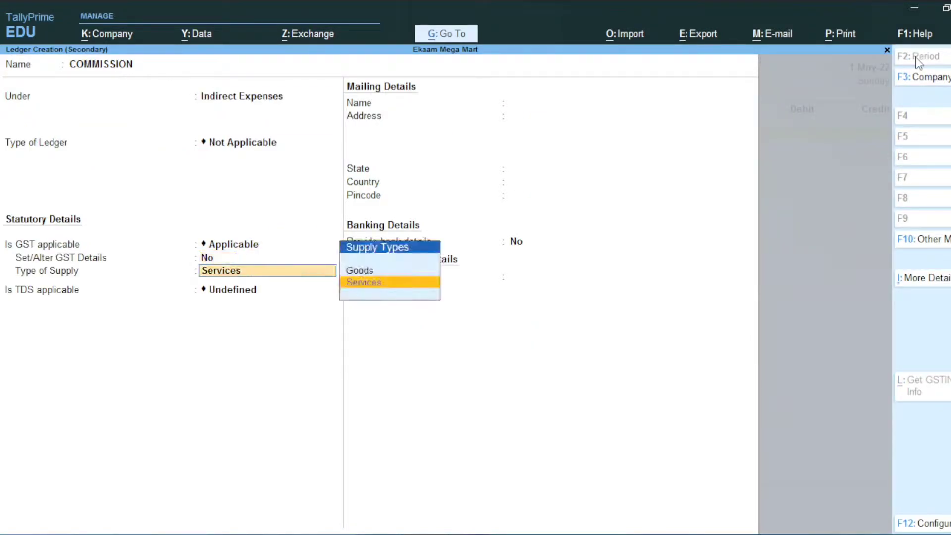
{"action": "key", "text": "Return"}
{"action": "type", "text": "APP"}
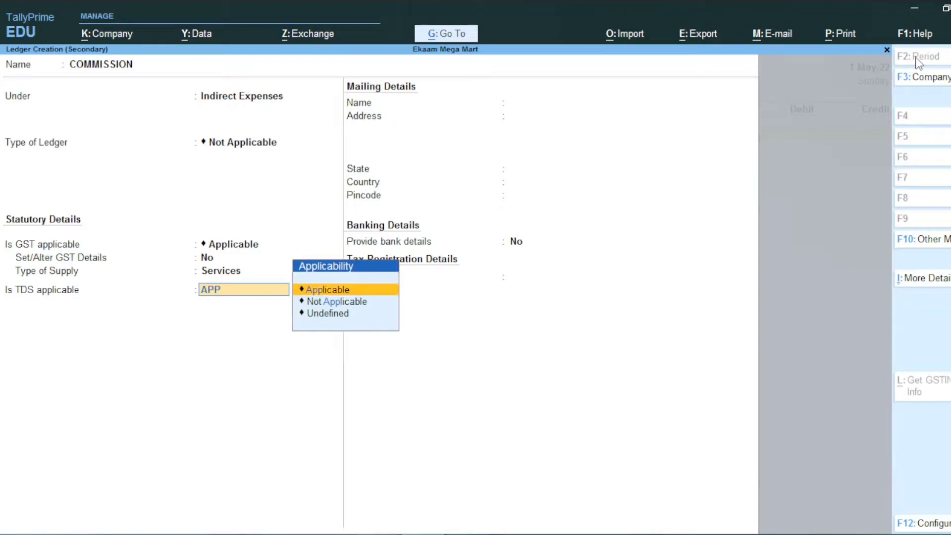
{"action": "key", "text": "Return"}
Create a nature of payment named TDS ON COMMISSION with section 194-H, leaving the payment and remittance codes blank.
{"action": "key", "text": "Up"}
{"action": "key", "text": "Up"}
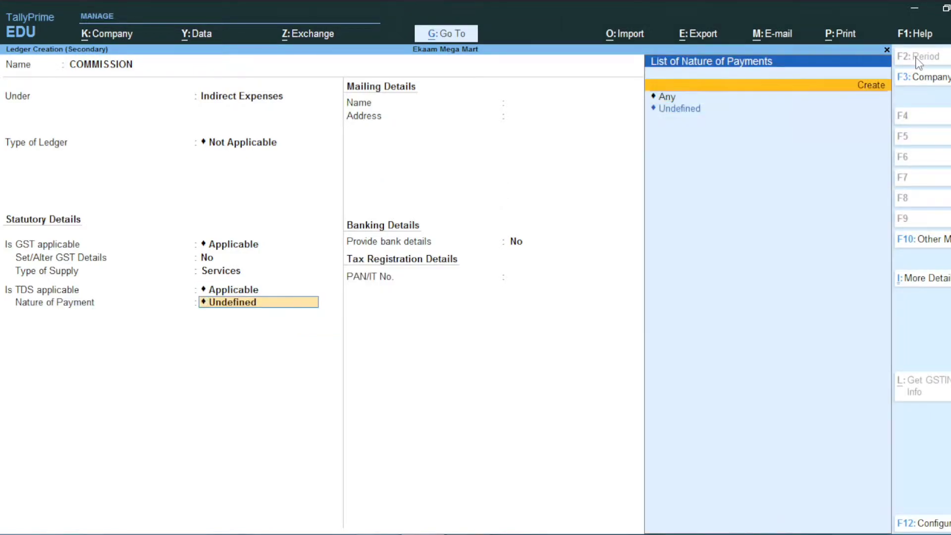
{"action": "key", "text": "Return"}
{"action": "type", "text": "TDS ON COMMISSION"}
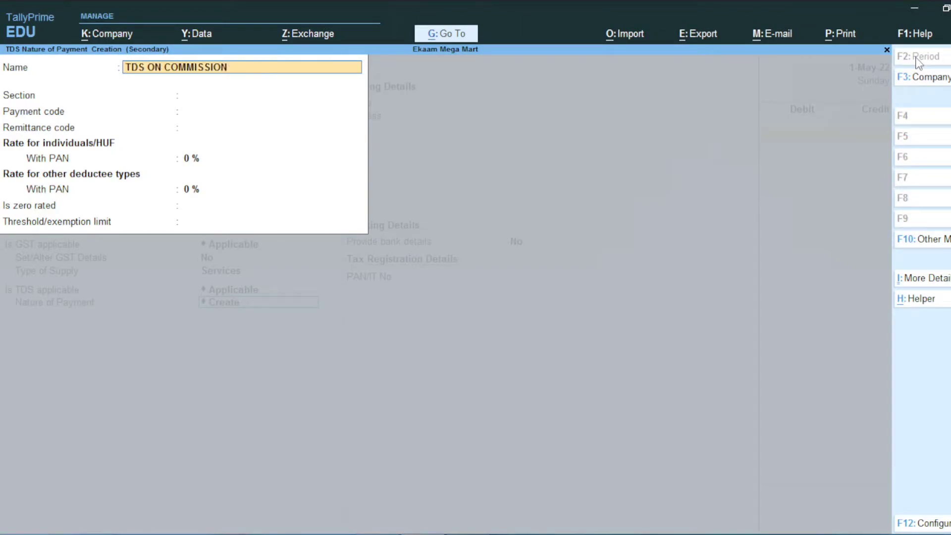
{"action": "key", "text": "Return"}
{"action": "key", "text": "Return"}
{"action": "key", "text": "BackSpace"}
{"action": "type", "text": "194-H"}
{"action": "key", "text": "Return"}
{"action": "key", "text": "Return"}
{"action": "key", "text": "Return"}
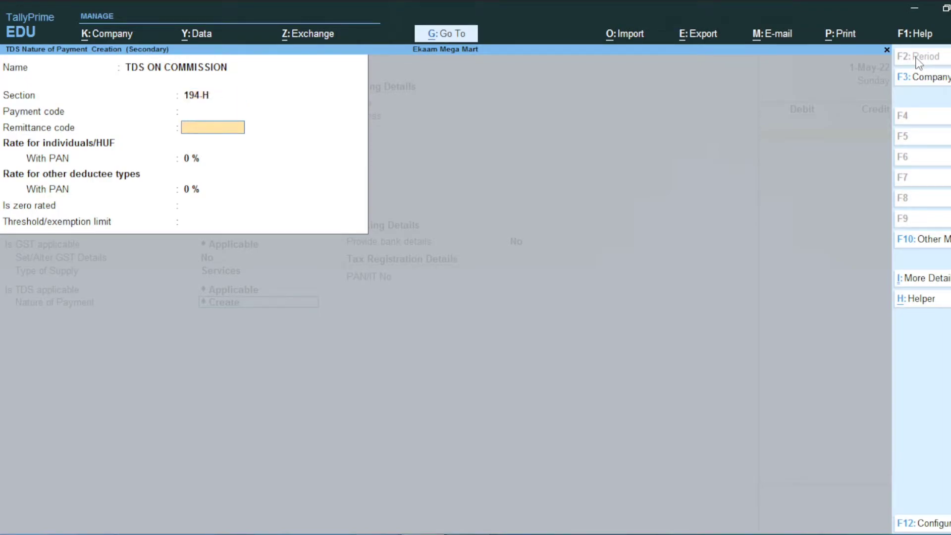
Set both with-PAN rates to 5% and the threshold limit to 15,000, and save the nature of payment.
{"action": "type", "text": "5"}
{"action": "key", "text": "Return"}
{"action": "key", "text": "Return"}
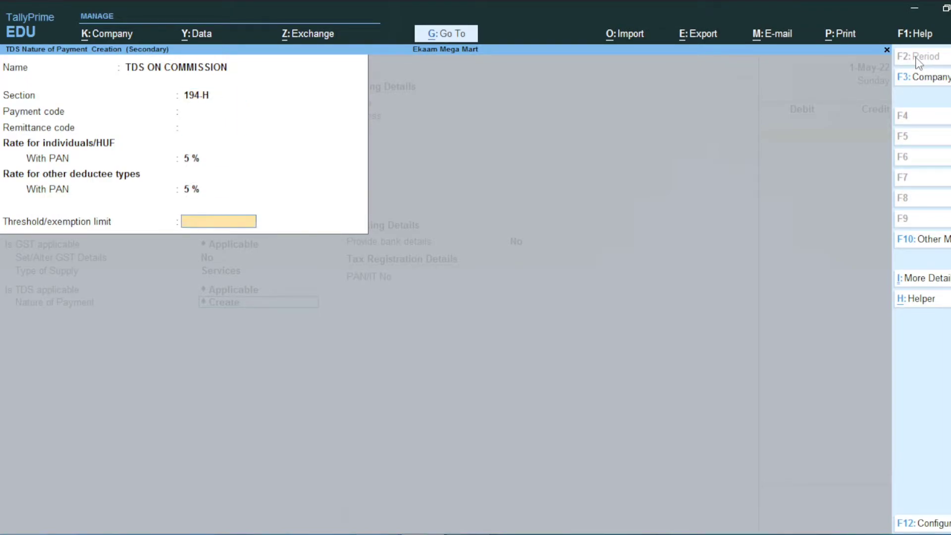
{"action": "type", "text": "15000"}
{"action": "key", "text": "Return"}
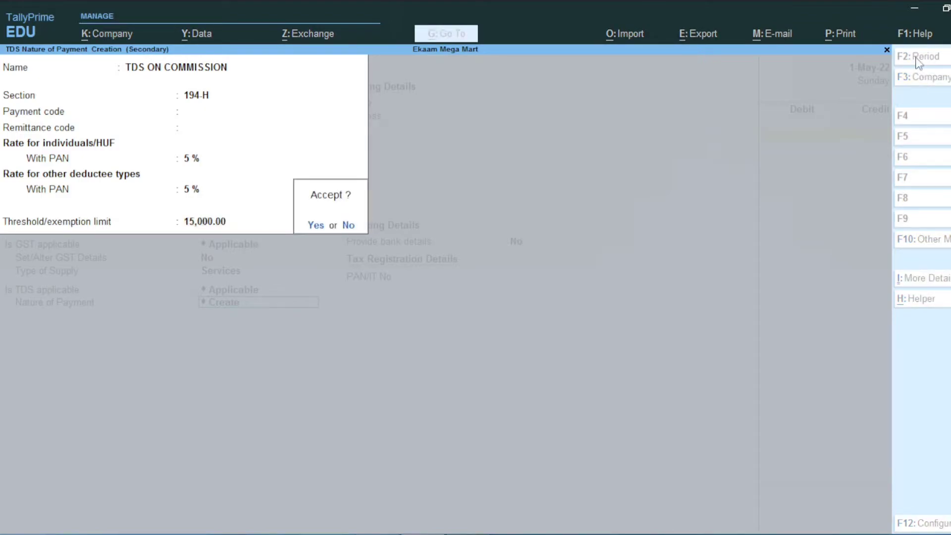
{"action": "key", "text": "Return"}
Save the COMMISSION ledger and debit it 17,500 in the journal voucher.
{"action": "key", "text": "Return"}
{"action": "key", "text": "Return"}
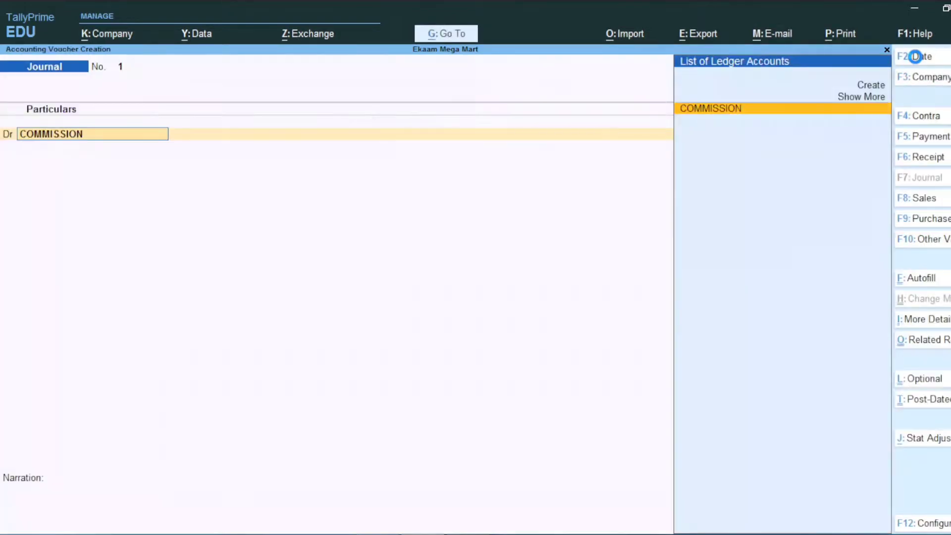
{"action": "key", "text": "Return"}
{"action": "key", "text": "Return"}
{"action": "type", "text": "1"}
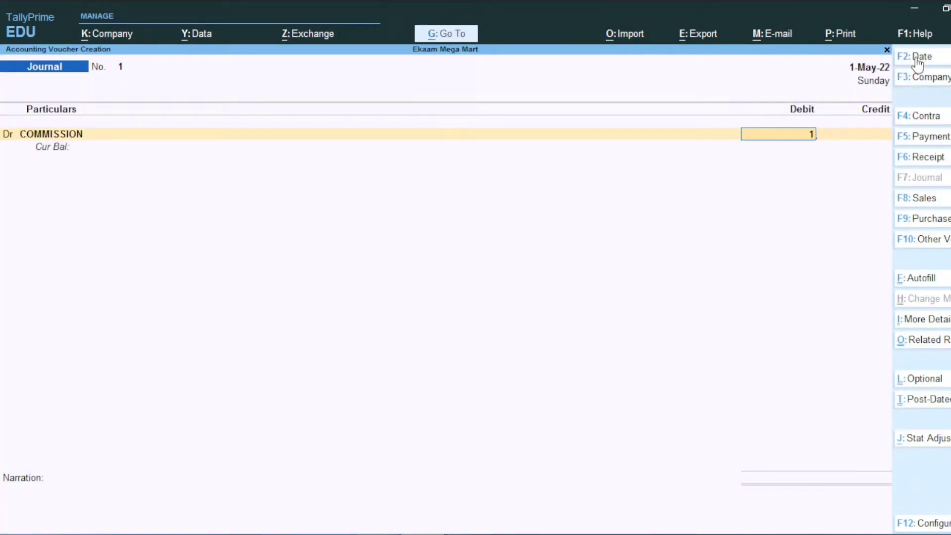
{"action": "type", "text": "7500"}
{"action": "key", "text": "Return"}
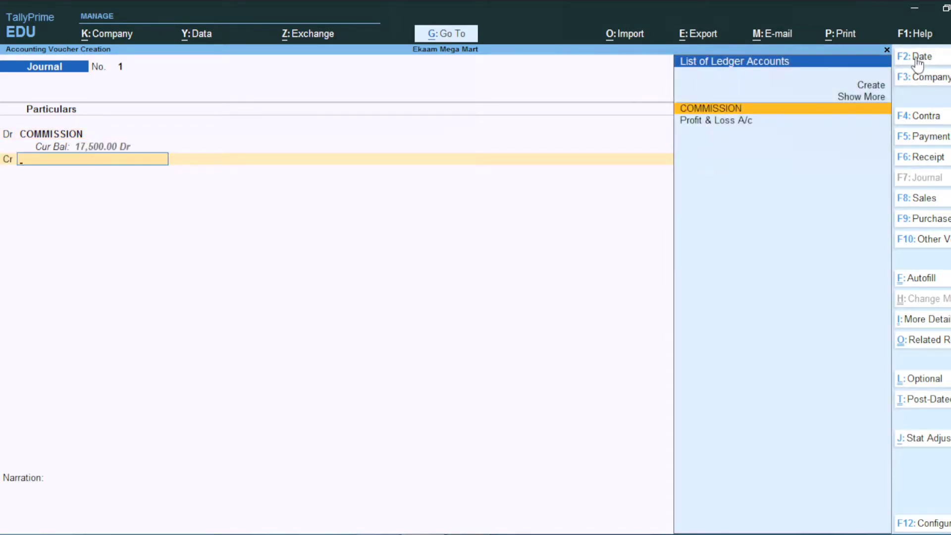
Create a ledger with the commission recipient's name under Sundry Creditors, accepting the default bill-by-bill settings.
{"action": "key", "text": "alt+c"}
{"action": "type", "text": "MR SUNIL"}
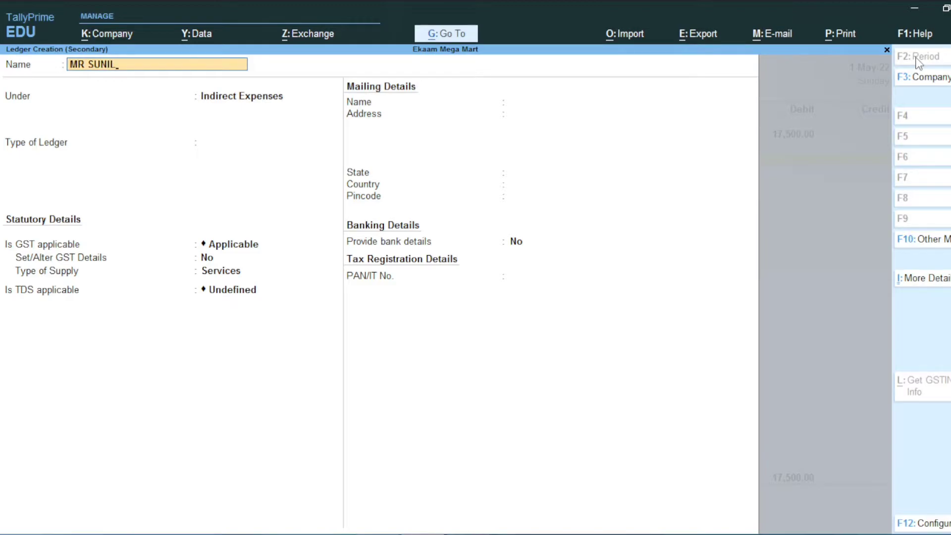
{"action": "key", "text": "Return"}
{"action": "type", "text": "CRE"}
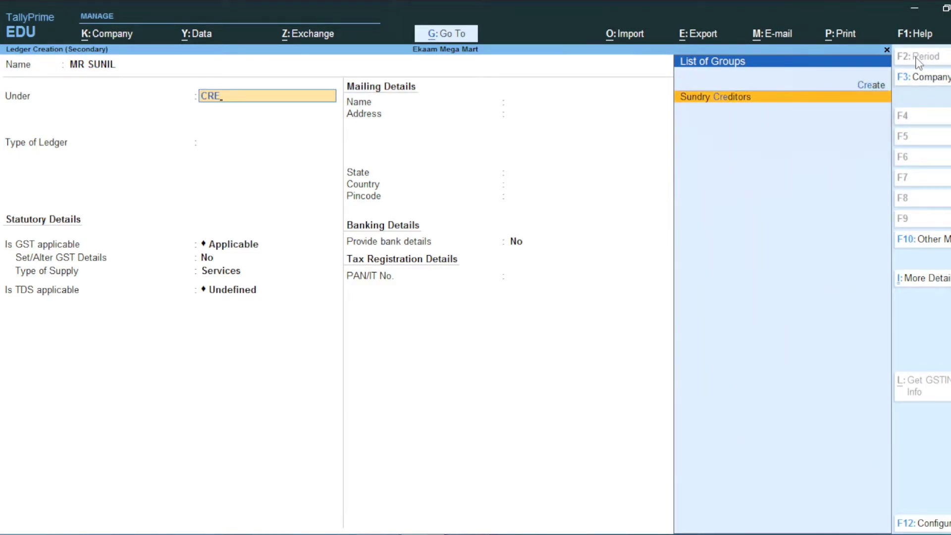
{"action": "key", "text": "Return"}
{"action": "key", "text": "Return"}
{"action": "key", "text": "Return"}
{"action": "key", "text": "Return"}
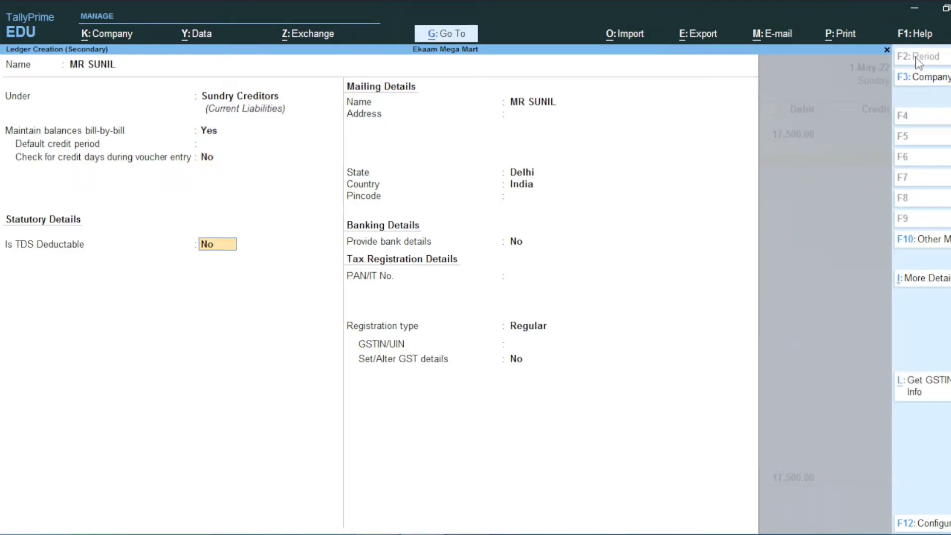
Make the party ledger TDS deductable with the deductee type Individual/HUF - Resident.
{"action": "type", "text": "y"}
{"action": "key", "text": "Return"}
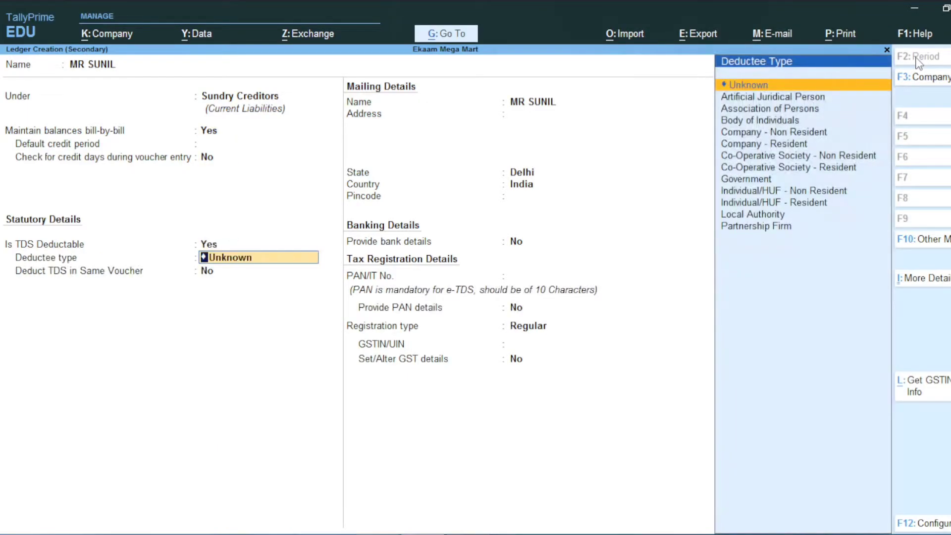
{"action": "key", "text": "Down"}
{"action": "key", "text": "Down"}
{"action": "key", "text": "Down"}
{"action": "key", "text": "Down"}
{"action": "key", "text": "Down"}
{"action": "key", "text": "Down"}
{"action": "key", "text": "Down"}
{"action": "key", "text": "Down"}
{"action": "key", "text": "Down"}
{"action": "key", "text": "Down"}
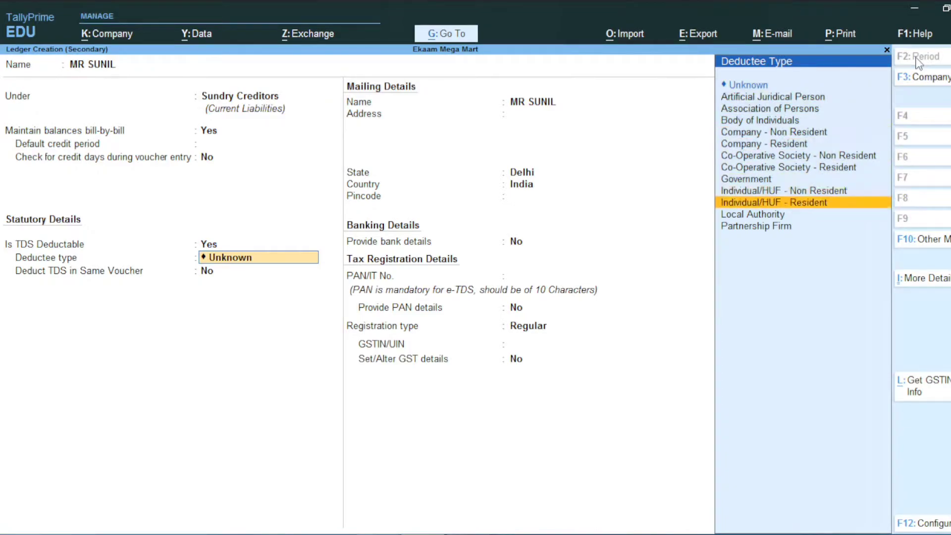
{"action": "key", "text": "Return"}
Set Deduct TDS in Same Voucher to Yes for the party ledger and keep the default mailing details.
{"action": "type", "text": "y"}
{"action": "key", "text": "Return"}
{"action": "key", "text": "Return"}
{"action": "key", "text": "Return"}
{"action": "key", "text": "Return"}
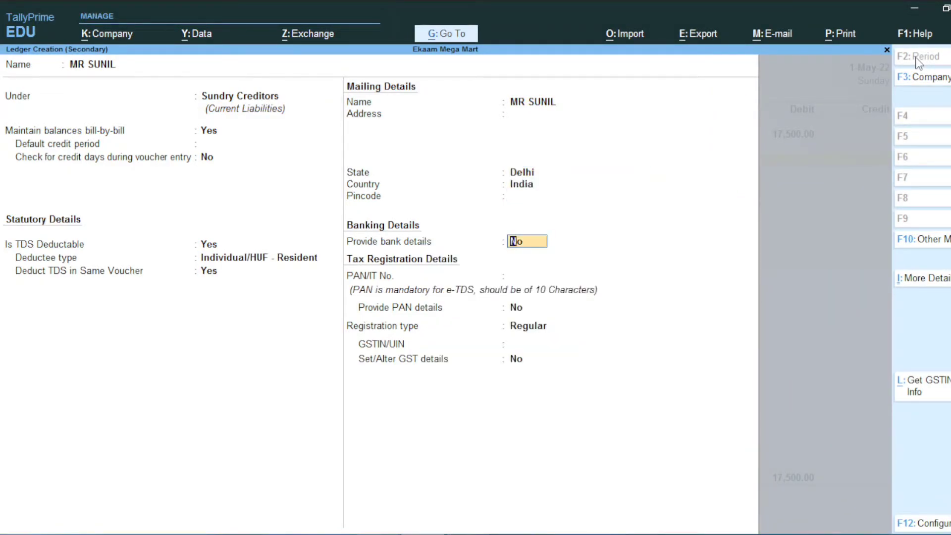
Enter the party's PAN, keep the default bank and GST registration settings, and save the ledger.
{"action": "key", "text": "Return"}
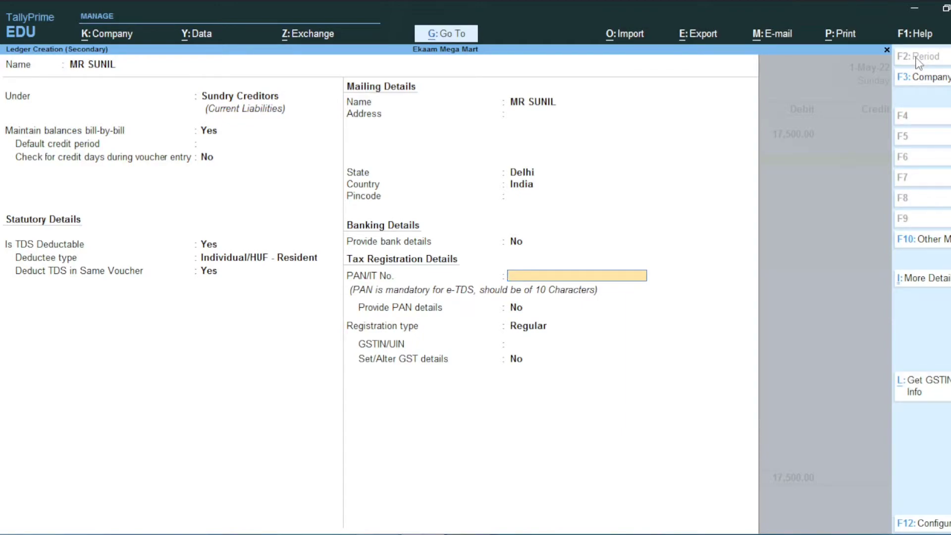
{"action": "type", "text": "AAAAA1234A"}
{"action": "key", "text": "Return"}
{"action": "key", "text": "Return"}
{"action": "key", "text": "Return"}
{"action": "key", "text": "Return"}
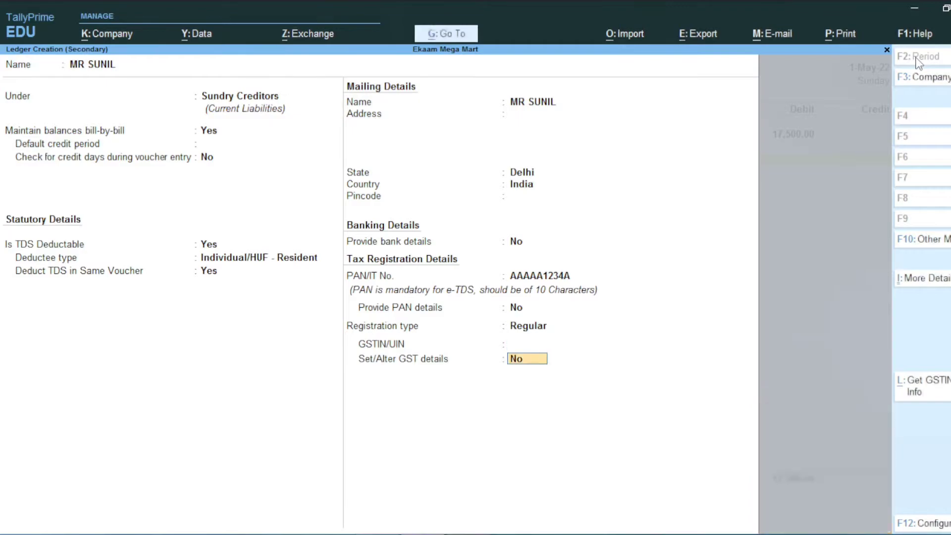
{"action": "key", "text": "Return"}
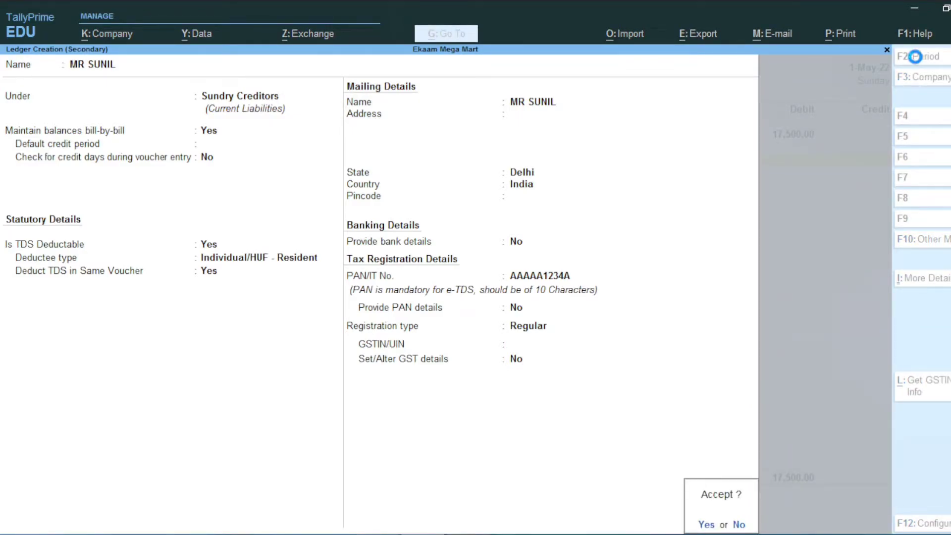
{"action": "key", "text": "Return"}
Credit the new party ledger in the journal voucher and allocate 17,500 Cr to the bill-wise New Ref 1.
{"action": "key", "text": "Return"}
{"action": "key", "text": "Return"}
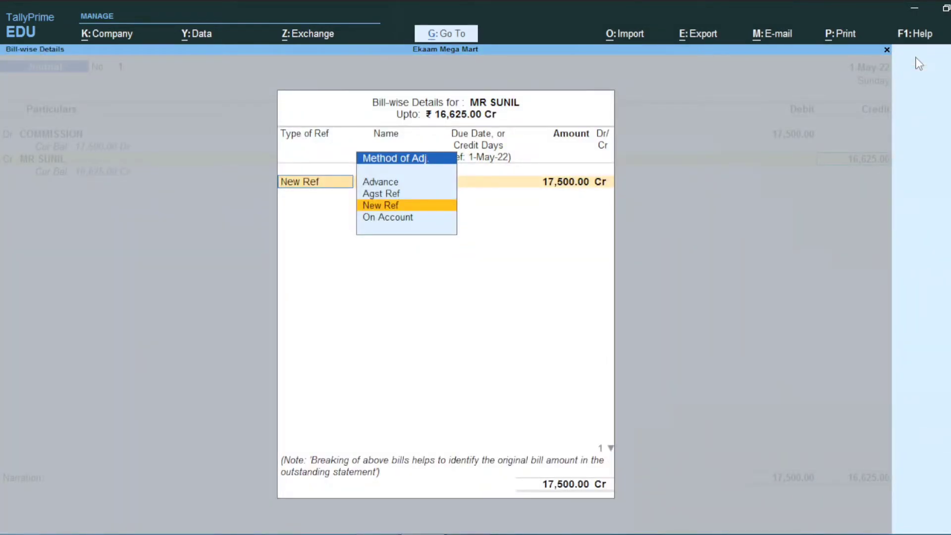
{"action": "key", "text": "Return"}
{"action": "key", "text": "Return"}
{"action": "key", "text": "Return"}
{"action": "key", "text": "Return"}
{"action": "key", "text": "Return"}
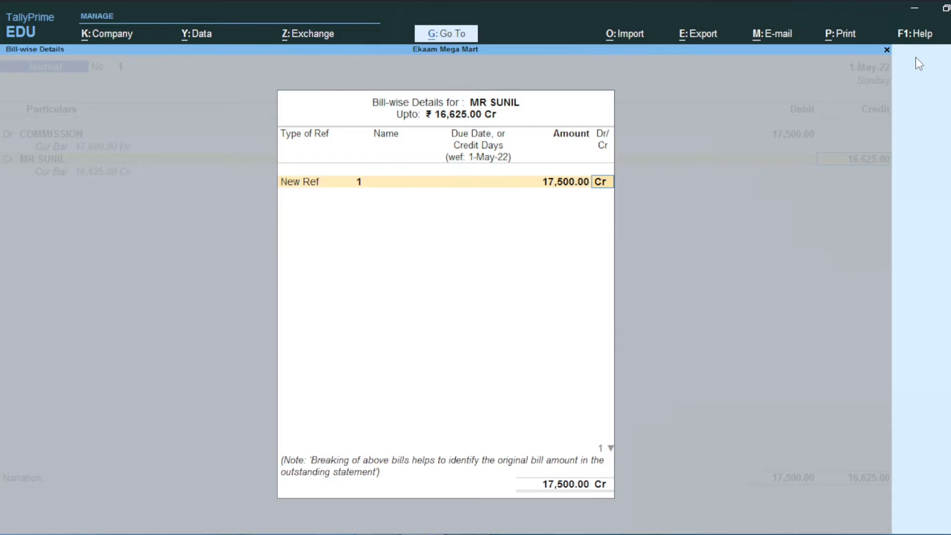
Complete the party's bill-wise details in the journal voucher with a second New Ref 1 line of 875 Dr.
{"action": "key", "text": "Return"}
{"action": "key", "text": "Return"}
{"action": "key", "text": "Return"}
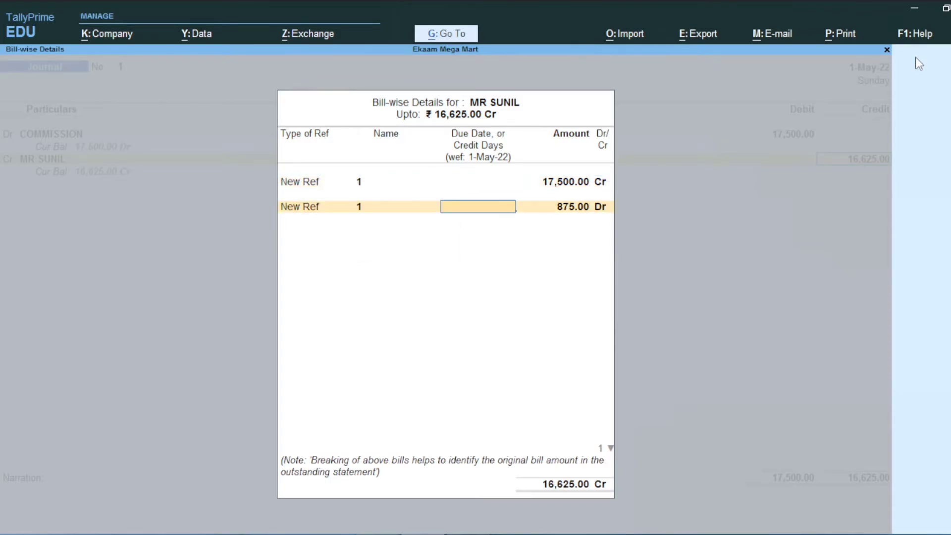
{"action": "key", "text": "Return"}
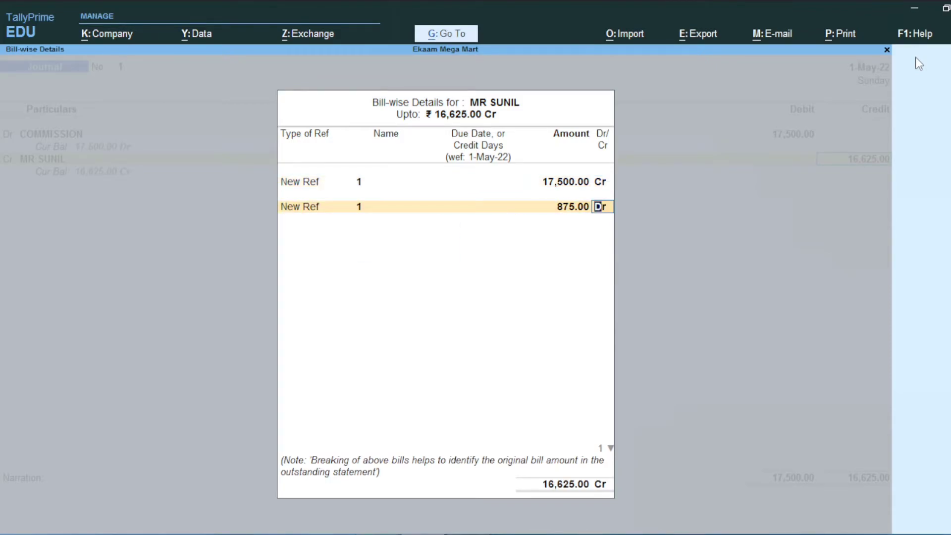
{"action": "key", "text": "Return"}
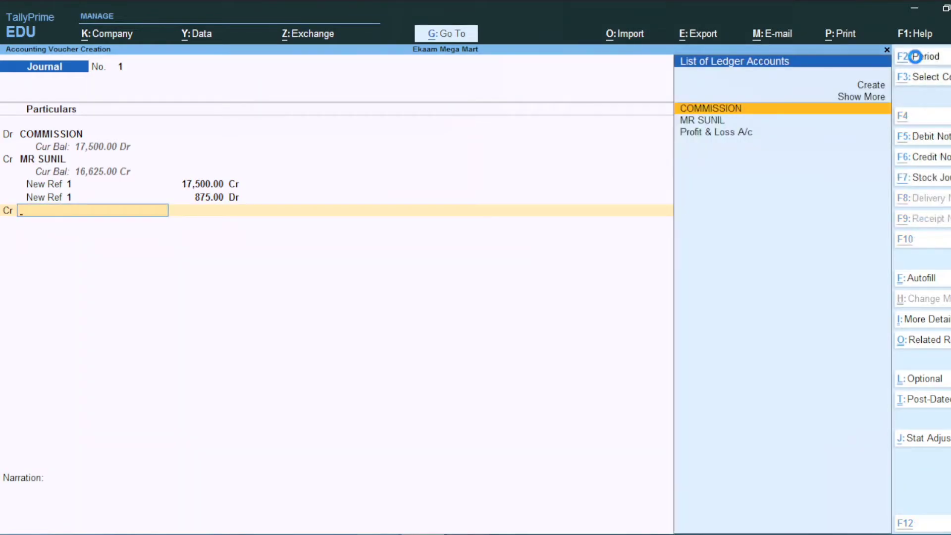
Create a ledger named TDS ON COMMISSION from the voucher and place it under Duties & Taxes.
{"action": "key", "text": "alt+c"}
{"action": "type", "text": "TDS O"}
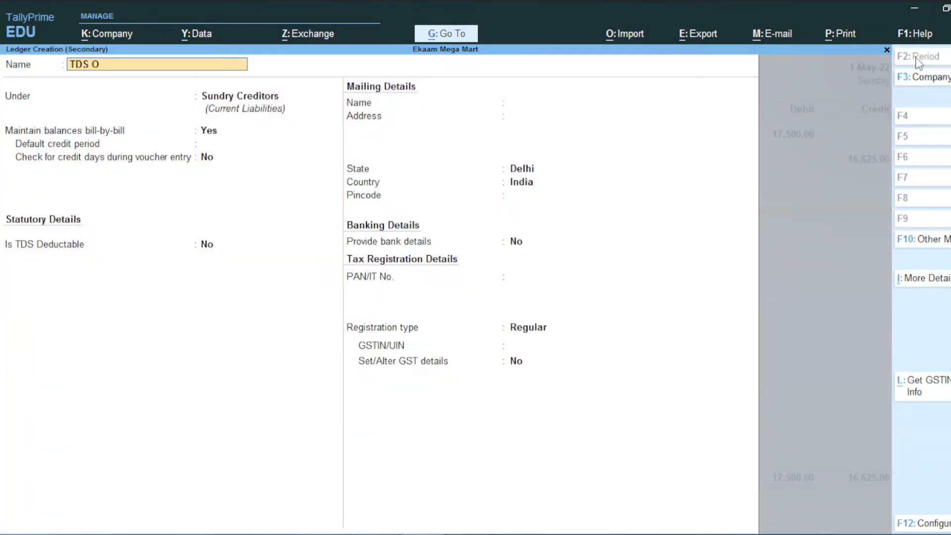
{"action": "type", "text": "N COMMISSION"}
{"action": "key", "text": "Return"}
{"action": "type", "text": "DUT"}
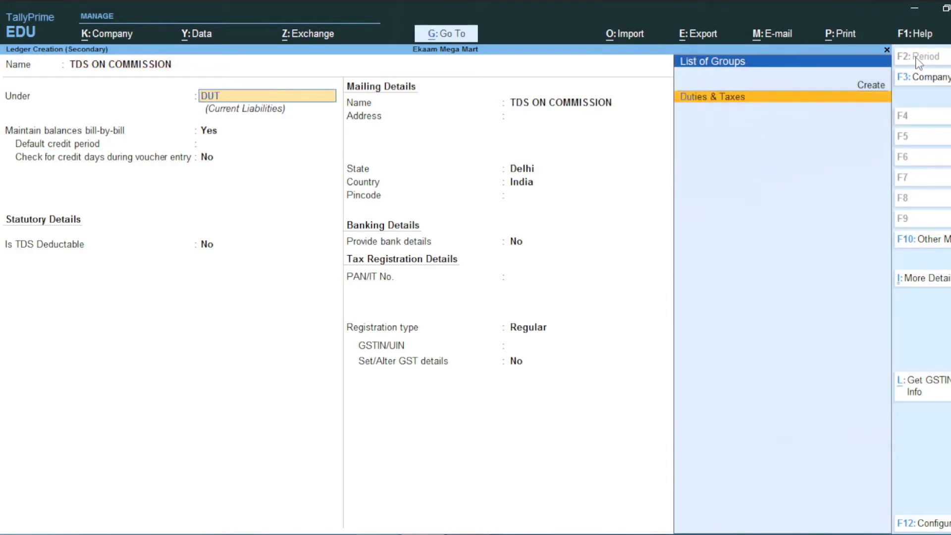
{"action": "key", "text": "Return"}
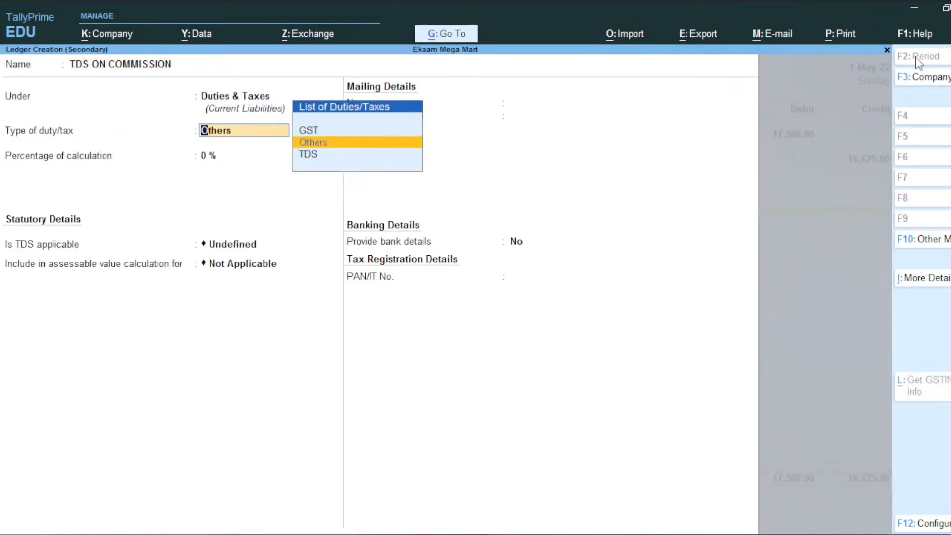
Set the ledger's duty type to TDS and its nature of payment to TDS ON COMMISSION, and save it without bank details.
{"action": "key", "text": "Down"}
{"action": "key", "text": "Return"}
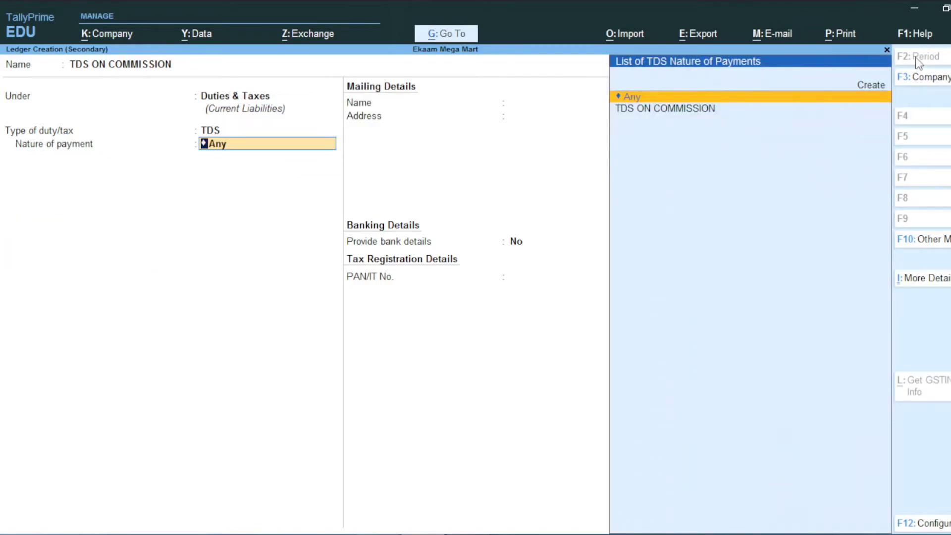
{"action": "key", "text": "Down"}
{"action": "key", "text": "Return"}
{"action": "key", "text": "Return"}
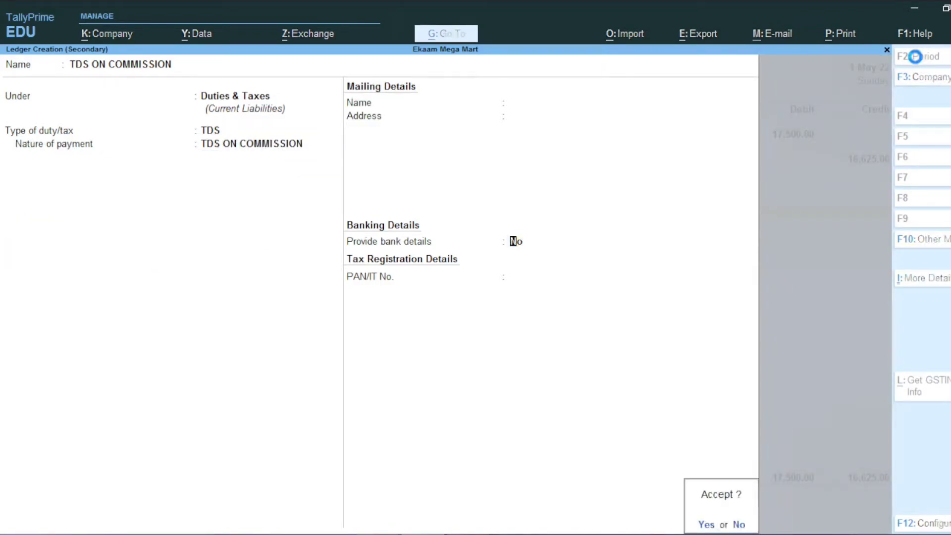
{"action": "key", "text": "Return"}
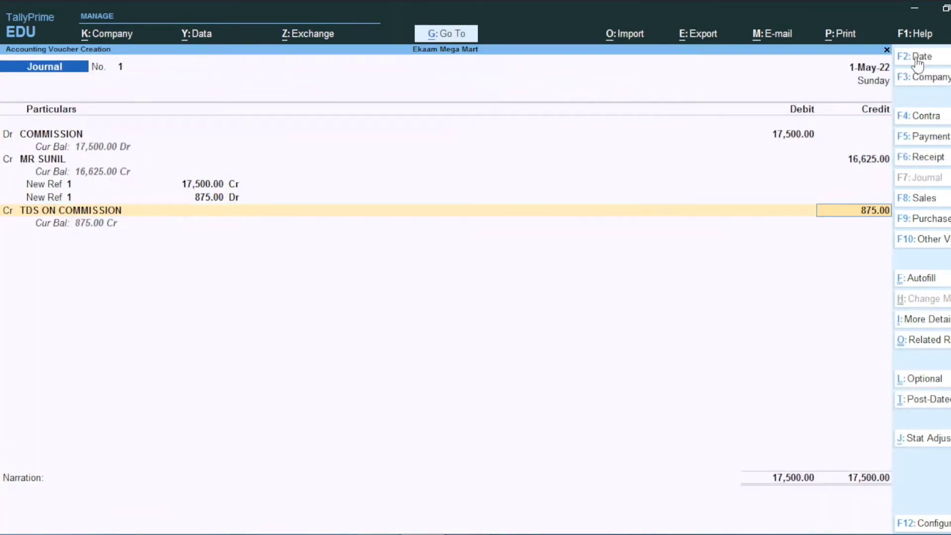
Credit 875 to TDS ON COMMISSION and save the journal voucher without a narration.
{"action": "key", "text": "Return"}
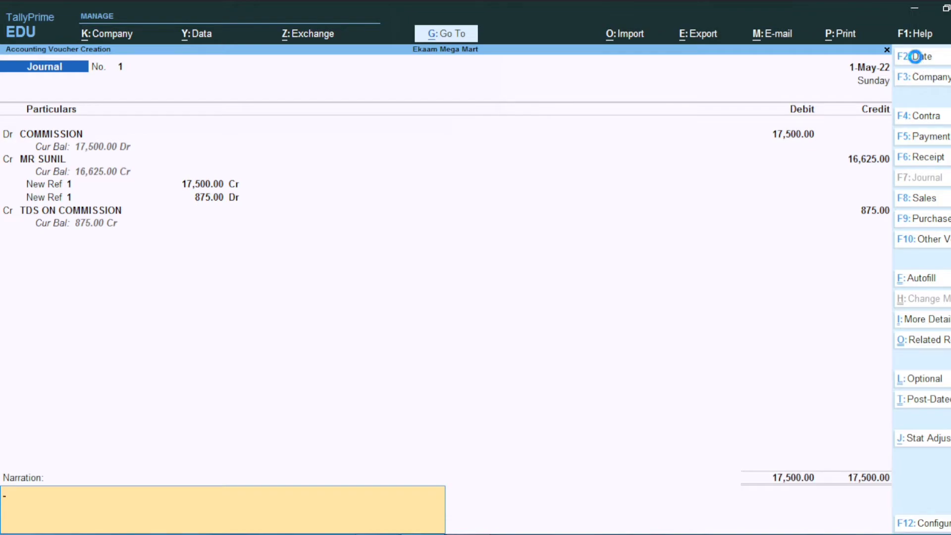
{"action": "key", "text": "Return"}
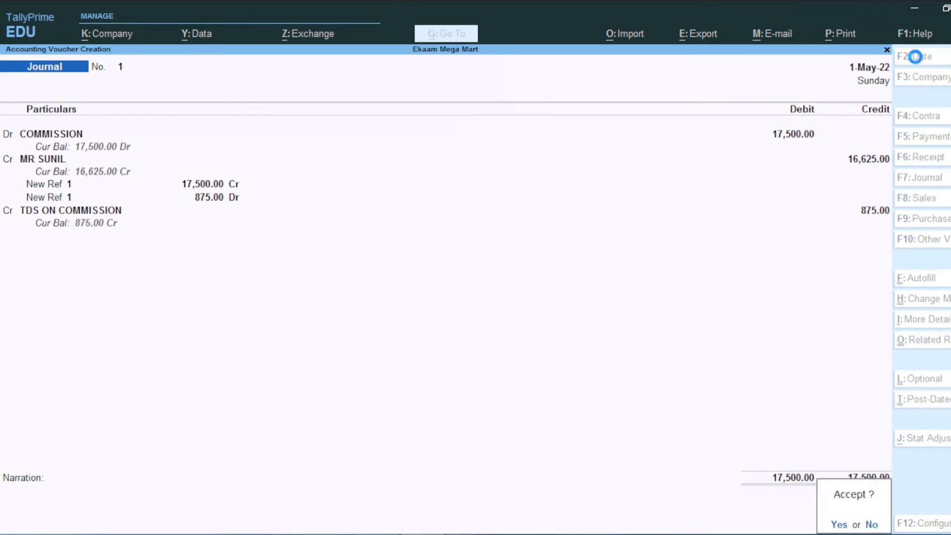
{"action": "key", "text": "Return"}
Start a payment voucher and debit the party ledger with 16,625.
{"action": "left_click", "coordinate": [930, 142]}
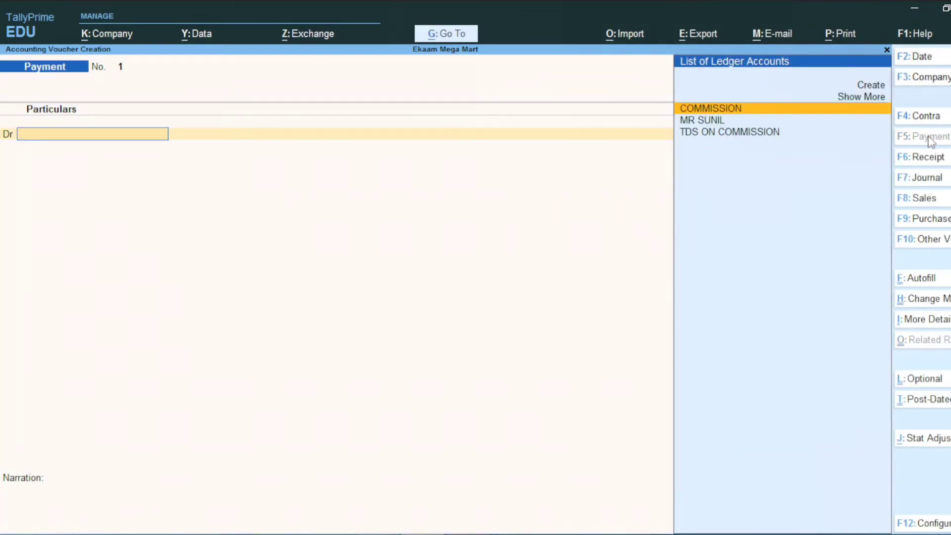
{"action": "type", "text": "SU"}
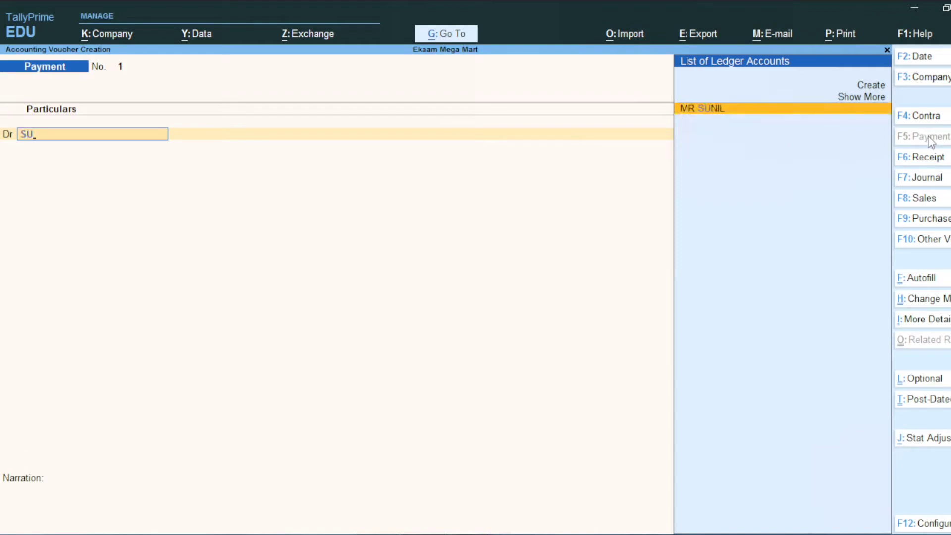
{"action": "key", "text": "Return"}
{"action": "type", "text": "16625"}
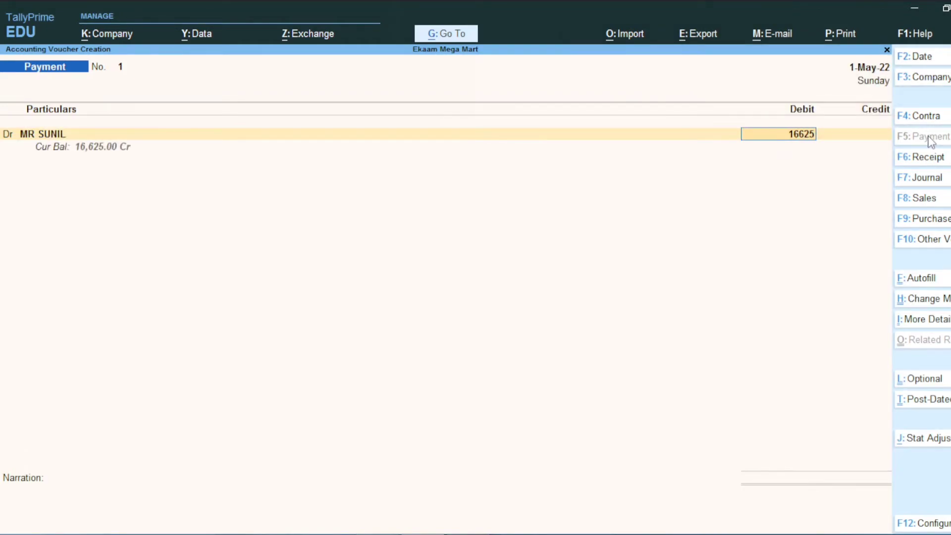
{"action": "key", "text": "Return"}
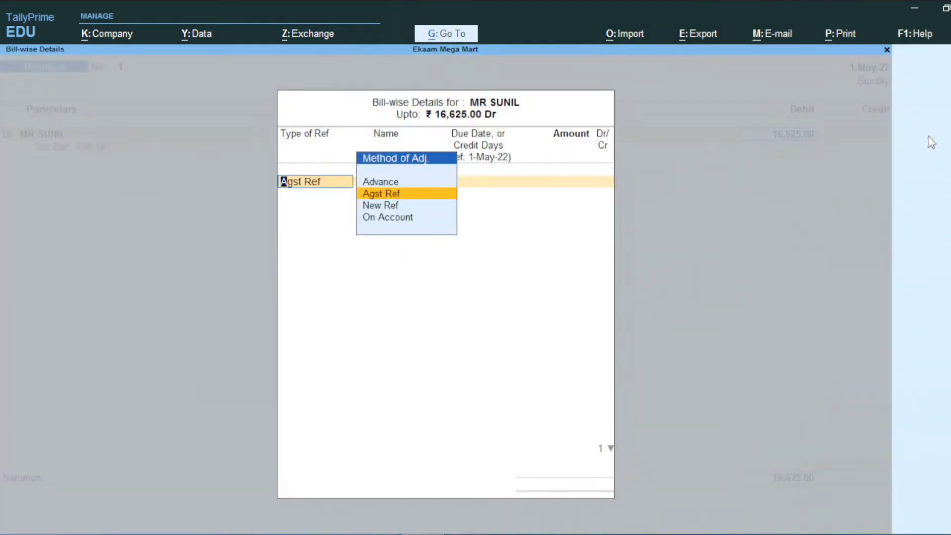
Allocate the 16,625 Dr payment as Agst Ref to the party's bill 1.
{"action": "key", "text": "Return"}
{"action": "key", "text": "Return"}
{"action": "key", "text": "Return"}
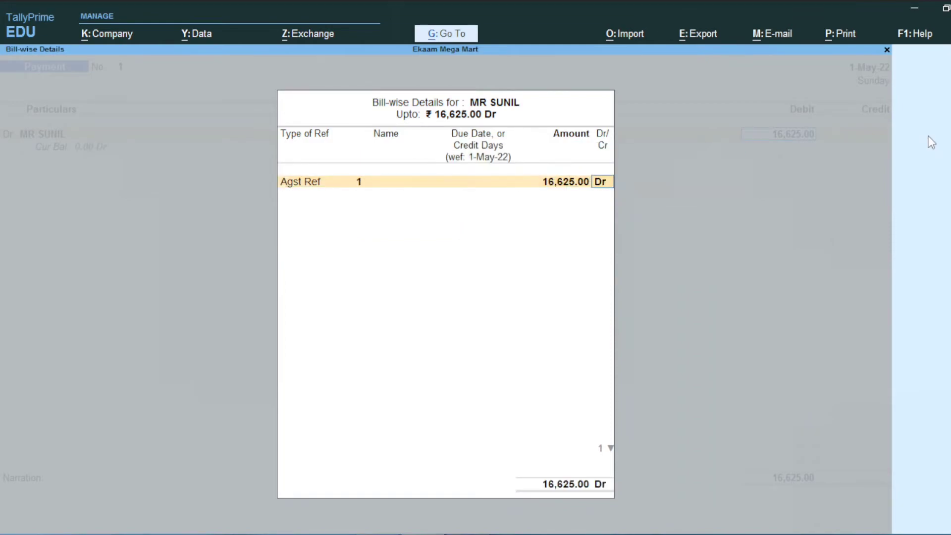
{"action": "key", "text": "Return"}
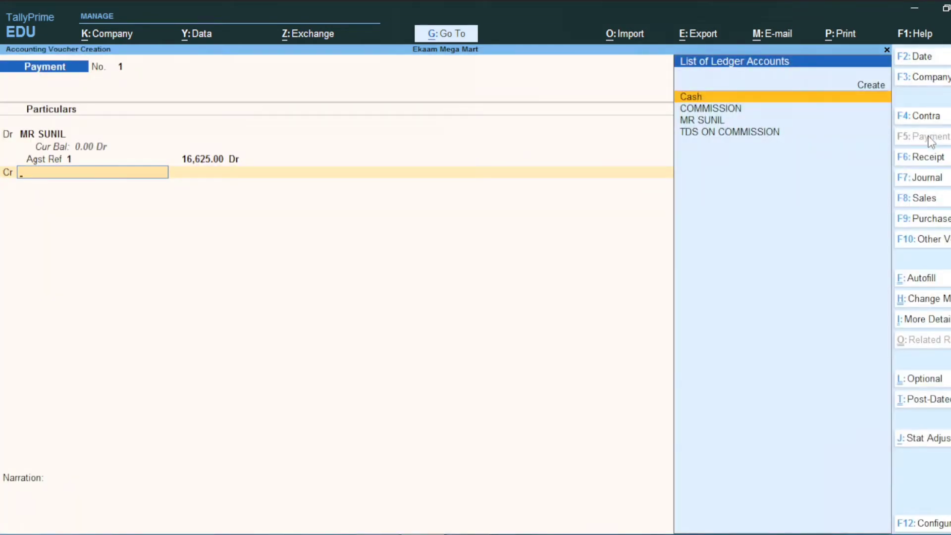
Credit Cash with 16,625 and save the payment voucher without a narration.
{"action": "key", "text": "Return"}
{"action": "key", "text": "Return"}
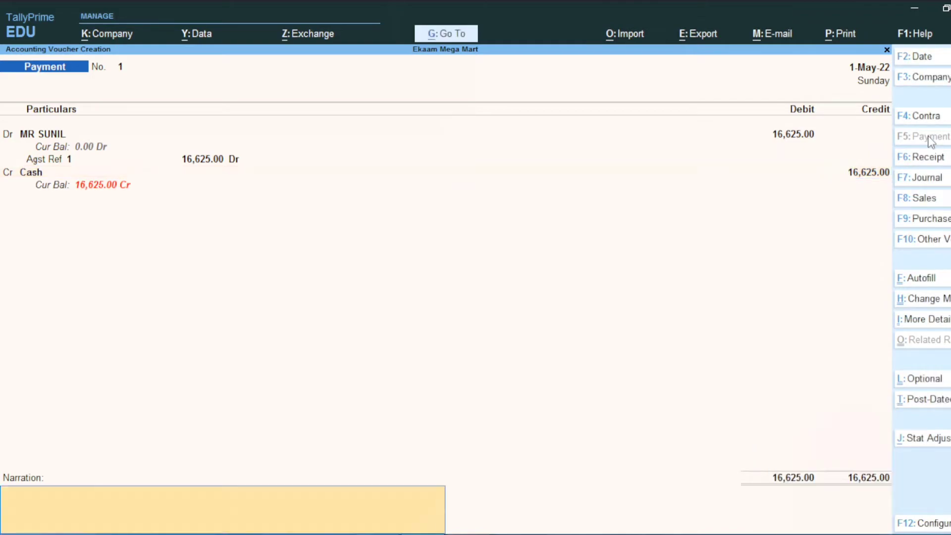
{"action": "key", "text": "Return"}
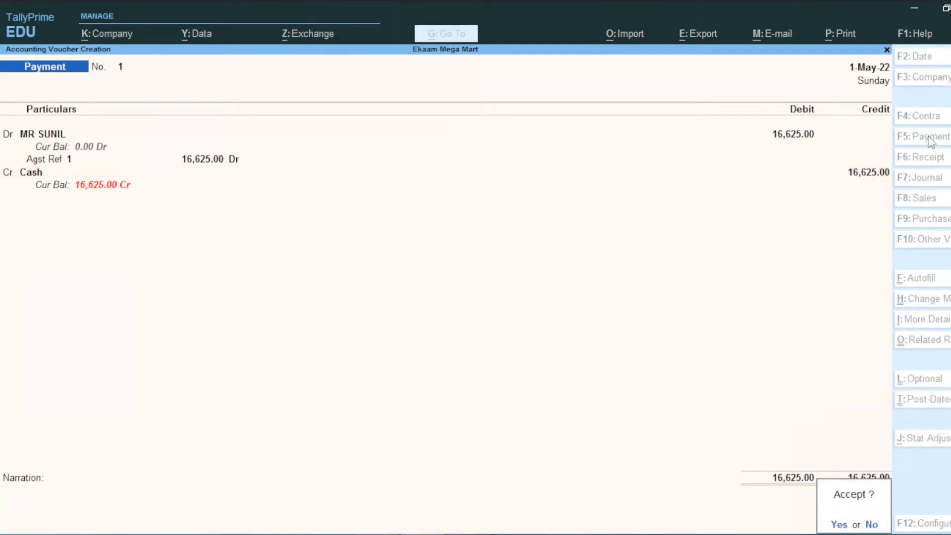
{"action": "key", "text": "Return"}
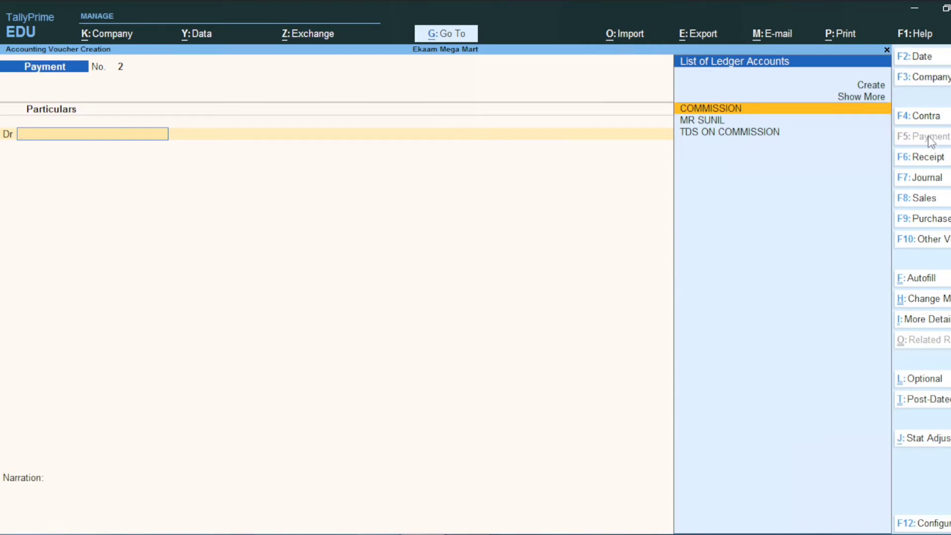
Leave voucher entry and open the Form 26Q report among the statutory TDS reports.
{"action": "key", "text": "Escape"}
{"action": "key", "text": "Escape"}
{"action": "key", "text": "Escape"}
{"action": "key", "text": "Escape"}
{"action": "key", "text": "Up"}
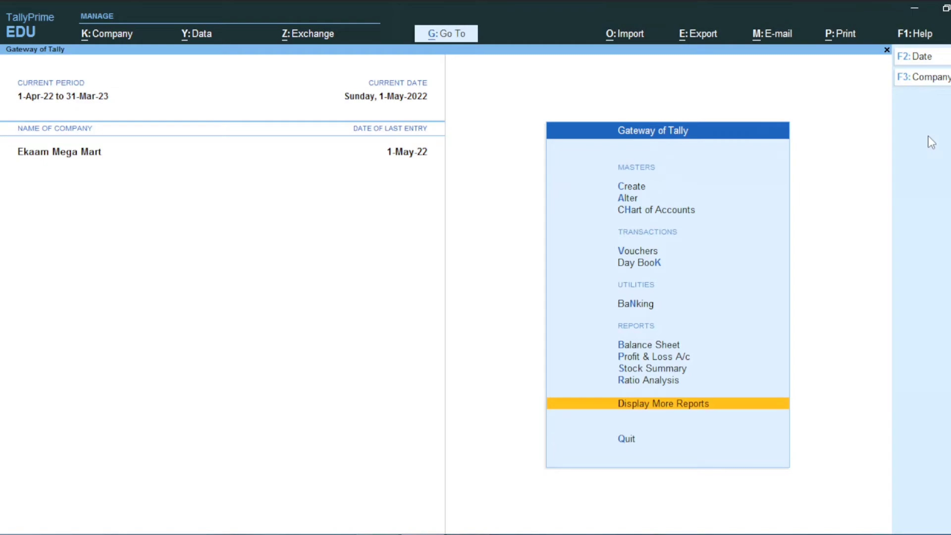
{"action": "key", "text": "Return"}
{"action": "key", "text": "Down"}
{"action": "key", "text": "Down"}
{"action": "key", "text": "Down"}
{"action": "key", "text": "Down"}
{"action": "key", "text": "Down"}
{"action": "key", "text": "Down"}
{"action": "key", "text": "Down"}
{"action": "key", "text": "Down"}
{"action": "key", "text": "Down"}
{"action": "key", "text": "Up"}
{"action": "key", "text": "Return"}
{"action": "key", "text": "Down"}
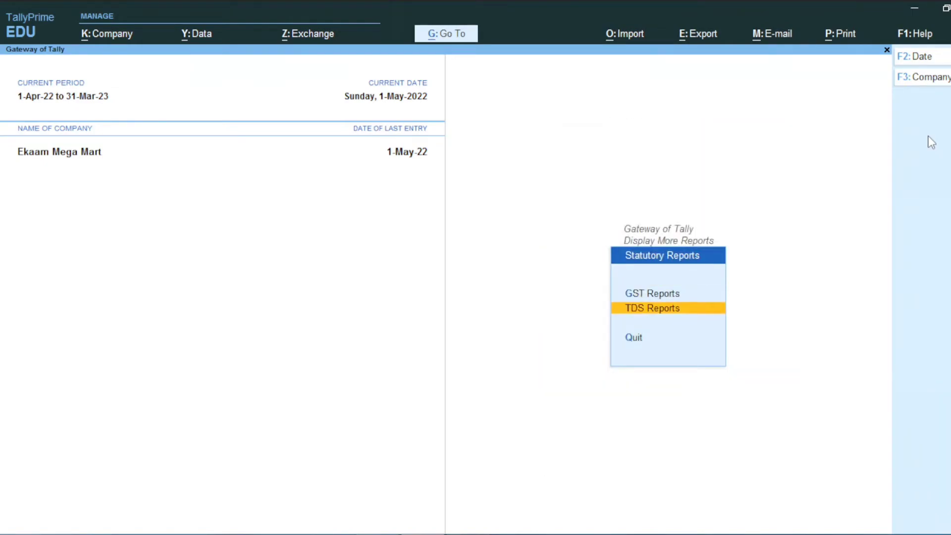
{"action": "key", "text": "Return"}
{"action": "key", "text": "Down"}
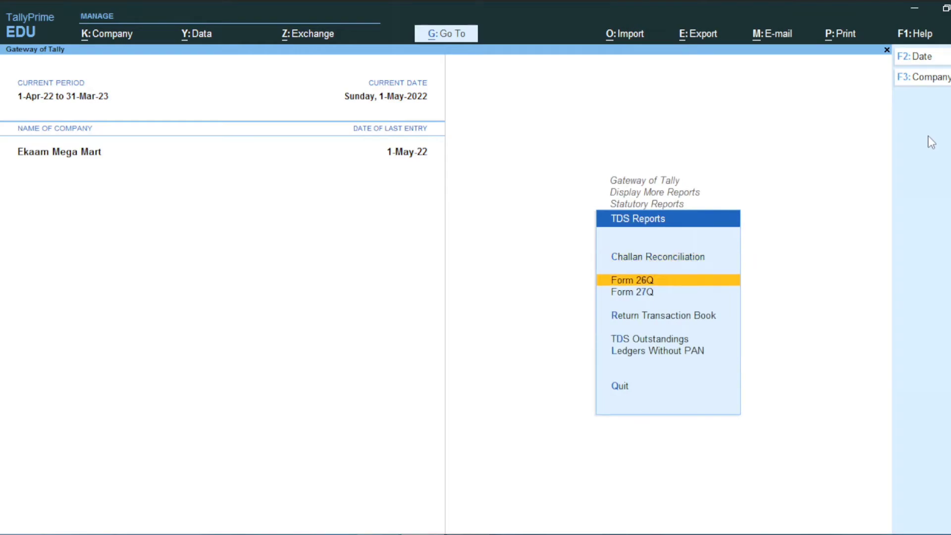
{"action": "key", "text": "Return"}
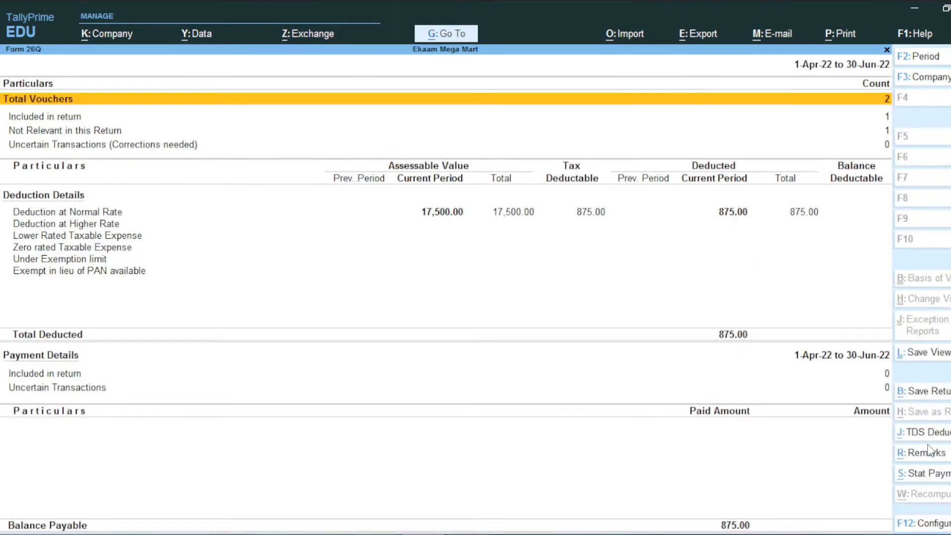
Start a statutory payment for TDS covering 1-Apr-22 to 1-May-22, with 1-5-2022 as the deducted till date.
{"action": "left_click", "coordinate": [927, 475]}
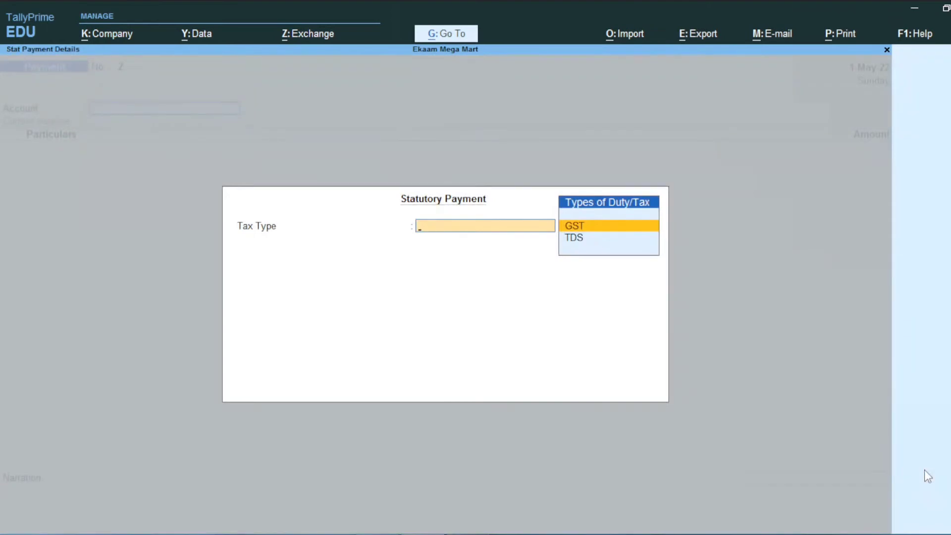
{"action": "key", "text": "Down"}
{"action": "key", "text": "Return"}
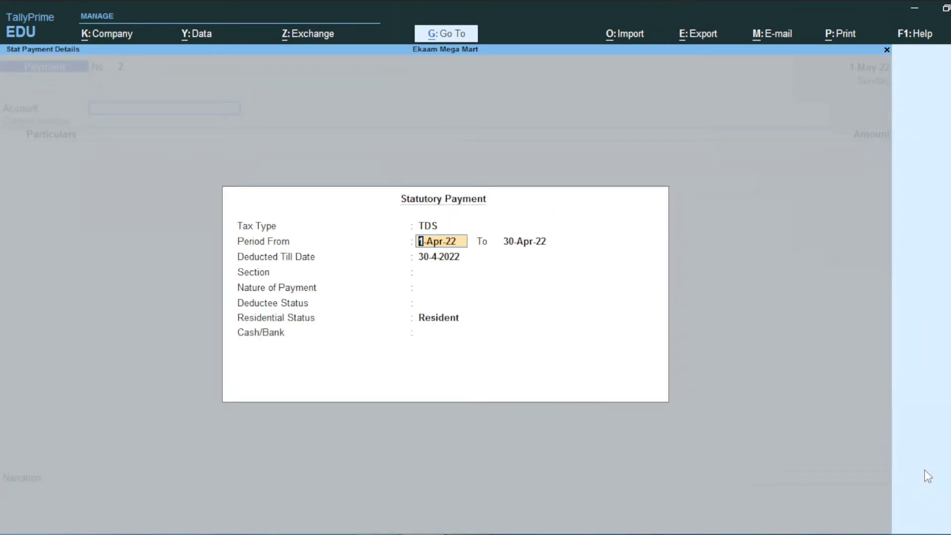
{"action": "key", "text": "Return"}
{"action": "type", "text": "1-5"}
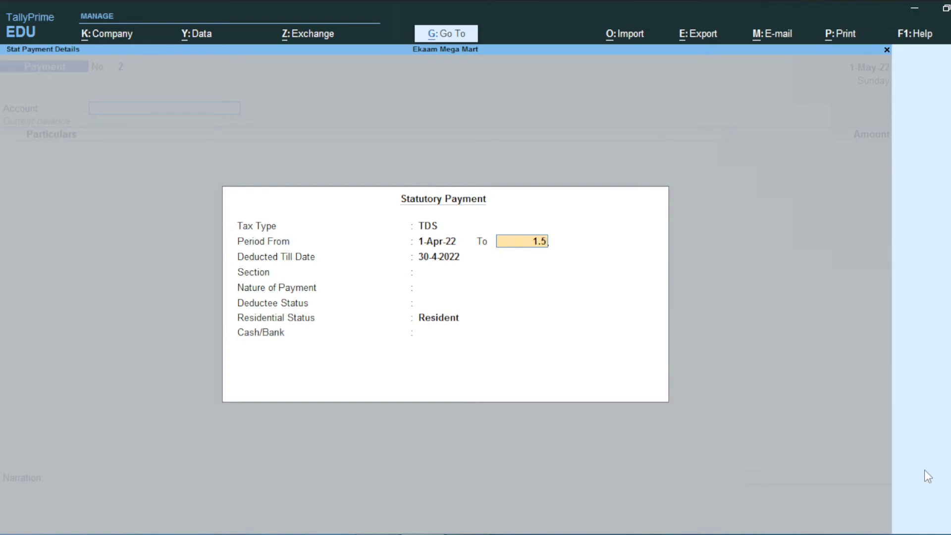
{"action": "key", "text": "Return"}
{"action": "type", "text": "1-5"}
{"action": "key", "text": "Return"}
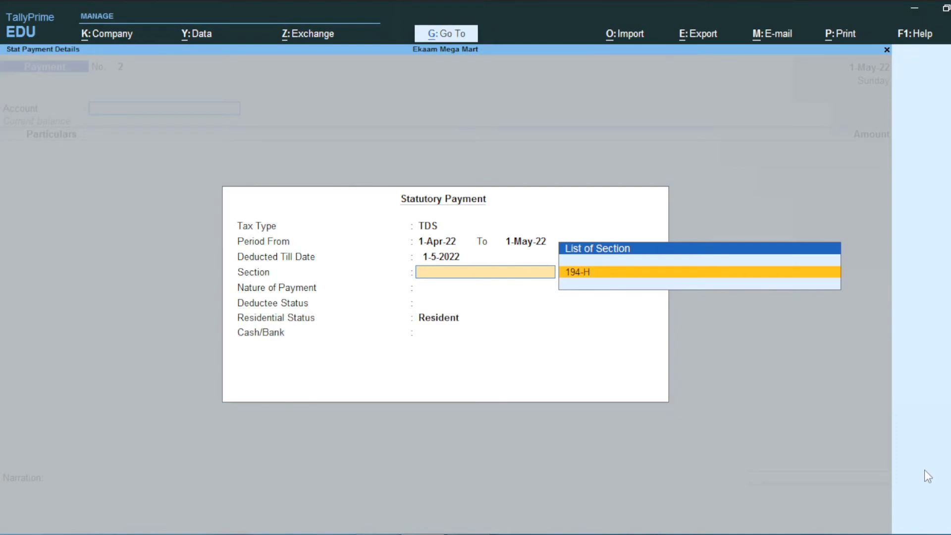
Fill the statutory payment with section 194-H, nature TDS ON COMMISSION, deductee status Non Company, residential status Resident and Cash as the account.
{"action": "key", "text": "Return"}
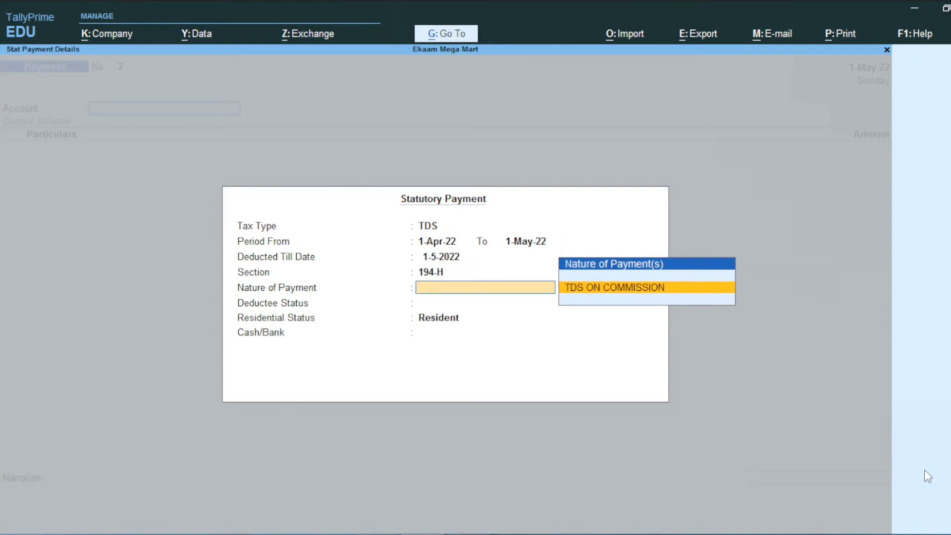
{"action": "key", "text": "Return"}
{"action": "key", "text": "Down"}
{"action": "key", "text": "Down"}
{"action": "key", "text": "Return"}
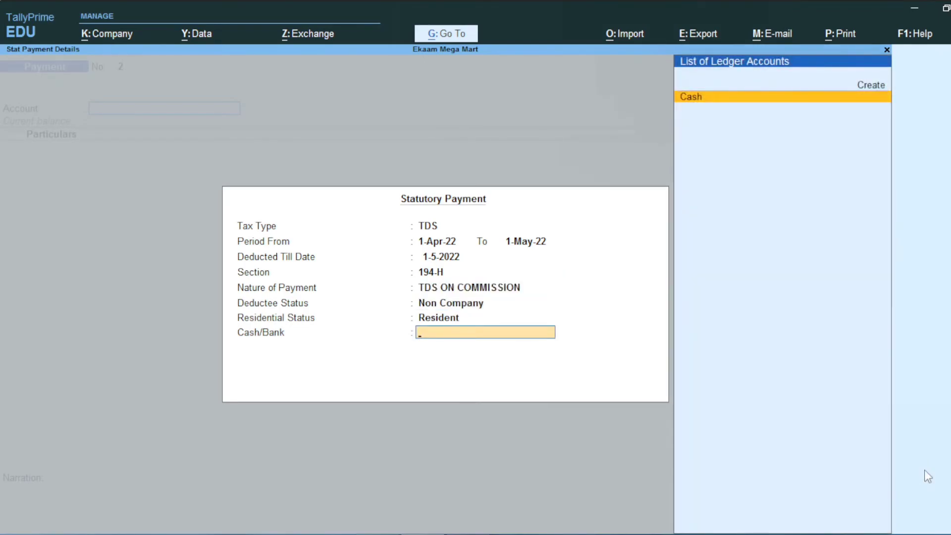
{"action": "key", "text": "Return"}
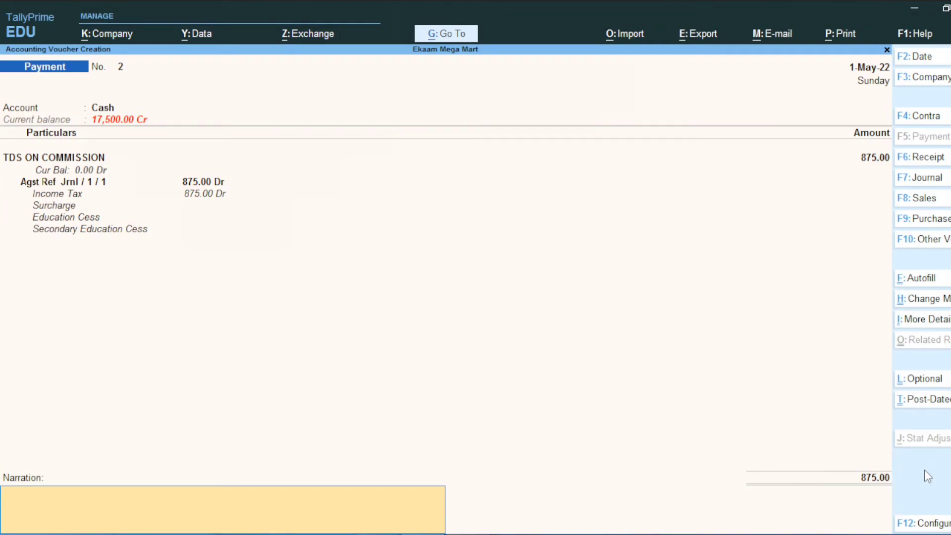
Preview the payment voucher as a TDS challan, examine its payment details and the taxpayer's counterfoil, and close the preview.
{"action": "key", "text": "ctrl+p"}
{"action": "key", "text": "i"}
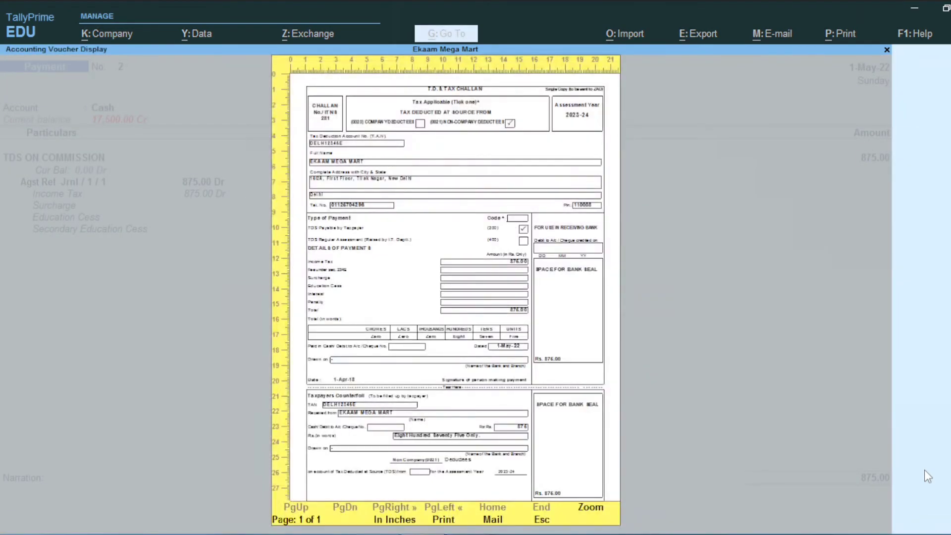
{"action": "key", "text": "alt+z"}
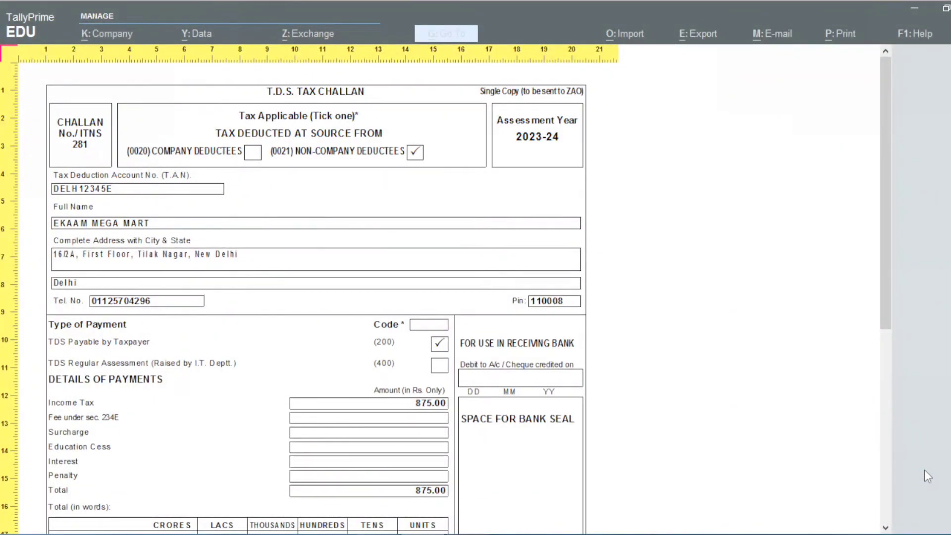
{"action": "key", "text": "Down"}
{"action": "key", "text": "Down"}
{"action": "key", "text": "Down"}
{"action": "key", "text": "Down"}
{"action": "key", "text": "Down"}
{"action": "key", "text": "Down"}
{"action": "key", "text": "Down"}
{"action": "key", "text": "Down"}
{"action": "key", "text": "Down"}
{"action": "key", "text": "Down"}
{"action": "key", "text": "Down"}
{"action": "key", "text": "Down"}
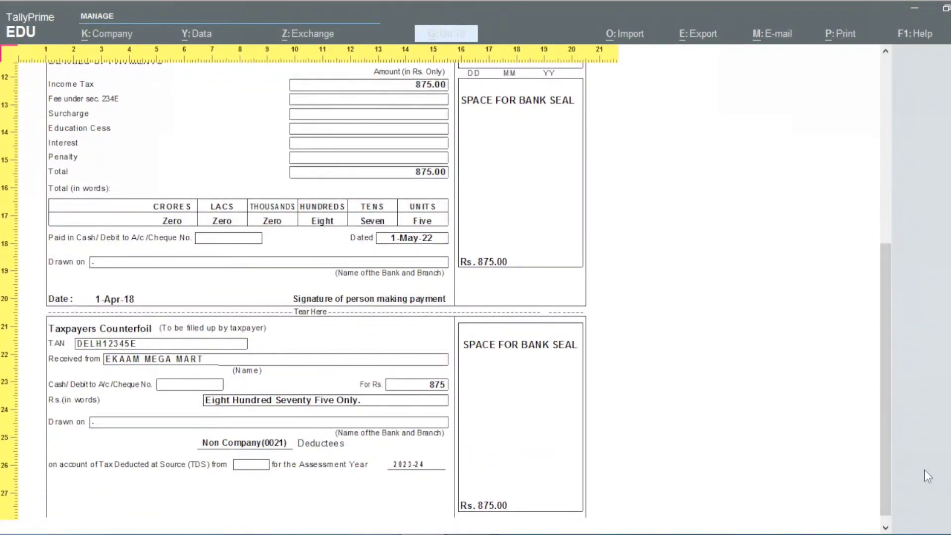
{"action": "key", "text": "alt+z"}
{"action": "key", "text": "Escape"}
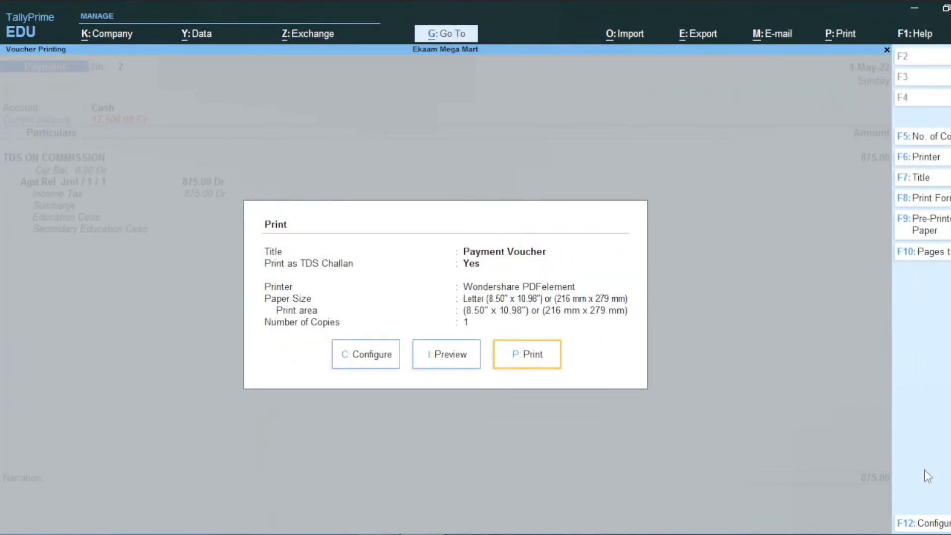
{"action": "key", "text": "Escape"}
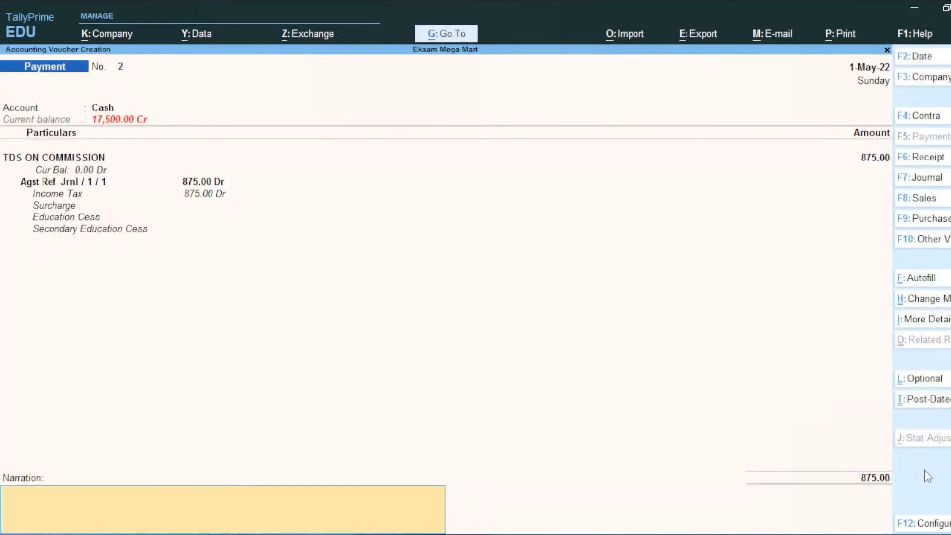
Save the 875 TDS payment voucher and switch to the TDS ENTRIES document in Microsoft Word.
{"action": "key", "text": "Return"}
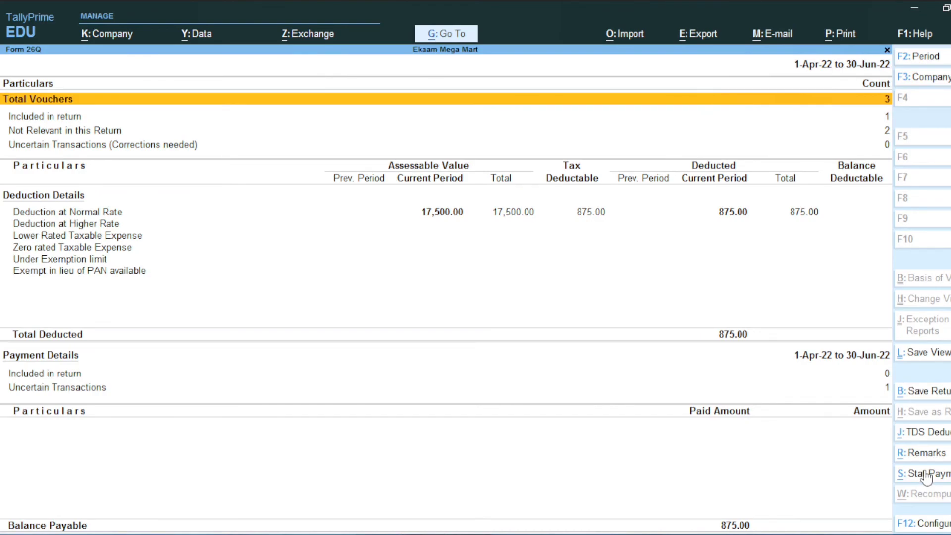
{"action": "key", "text": "alt+Tab"}
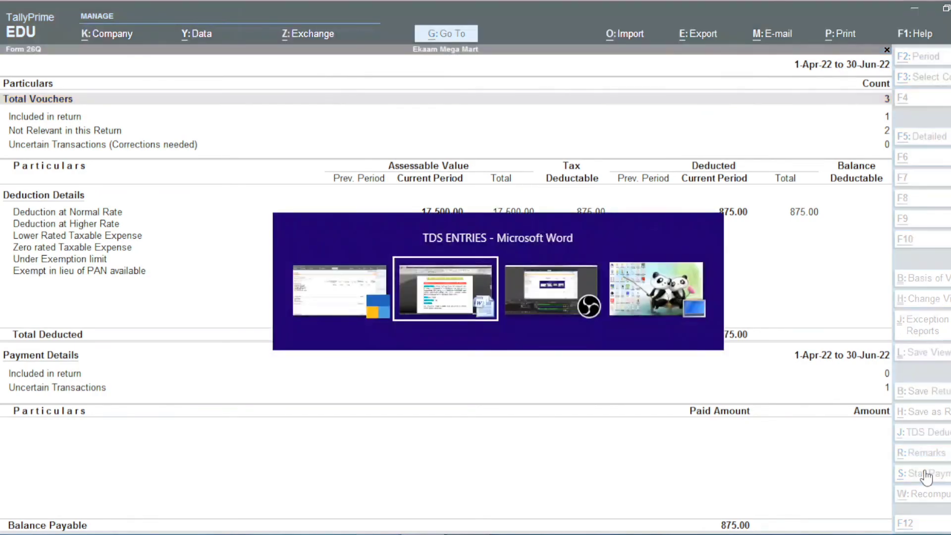